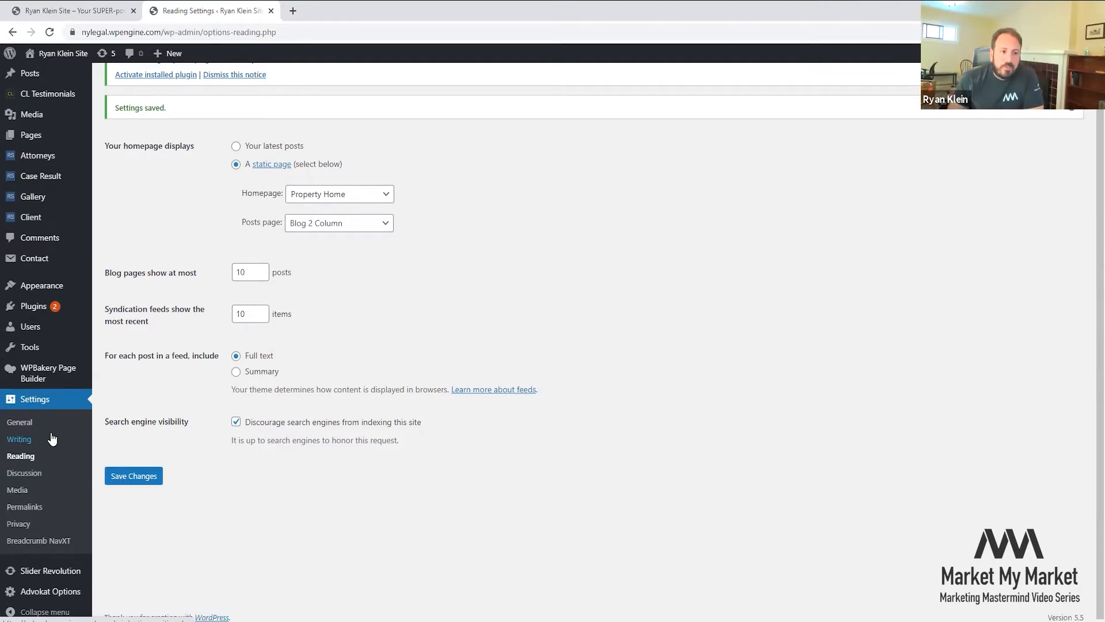
# - Glance at the live site, then come back to the admin's General Settings page
pyautogui.hotkey('ctrl', 'Tab')
pyautogui.hotkey('ctrl', 'Tab')
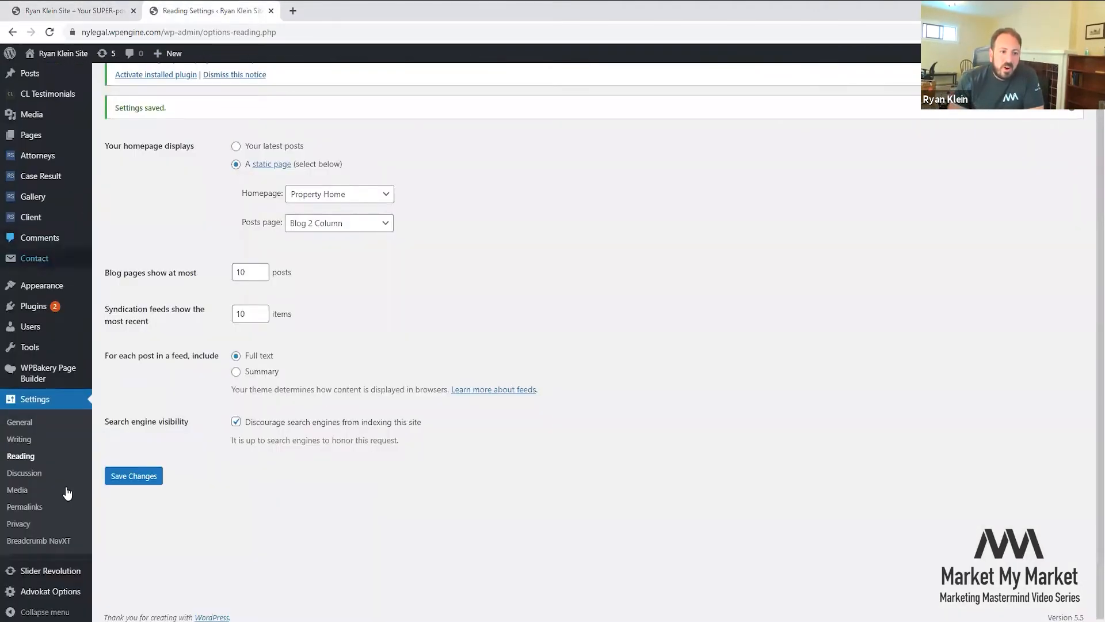
pyautogui.moveTo(57, 599)
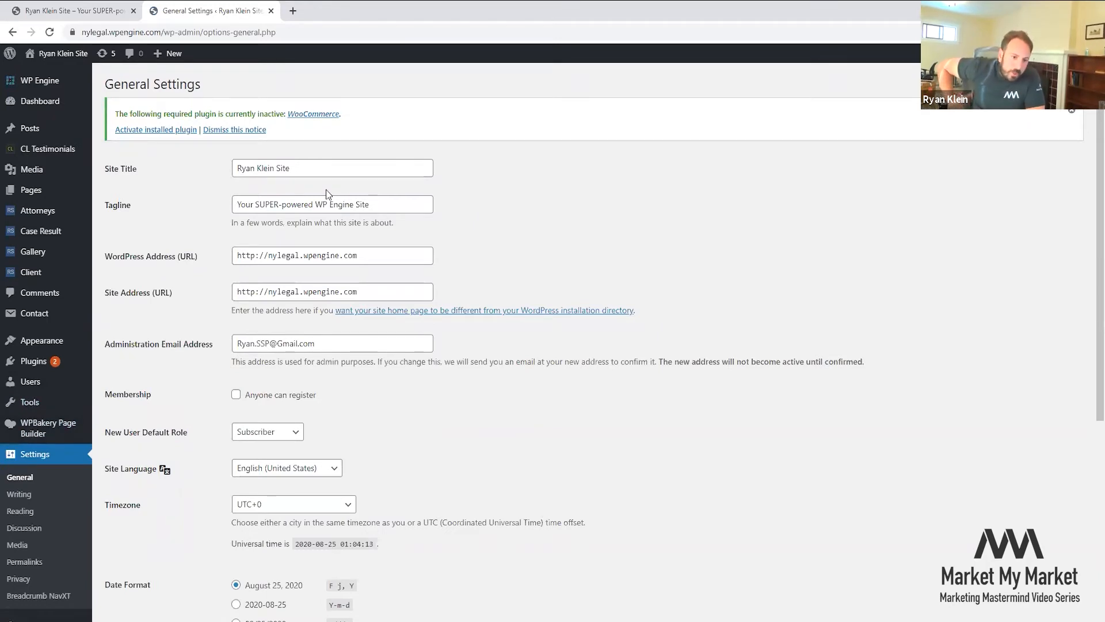
# - Set both the site title and tagline to 'NY Legal Help Now'
pyautogui.tripleClick(265, 170)
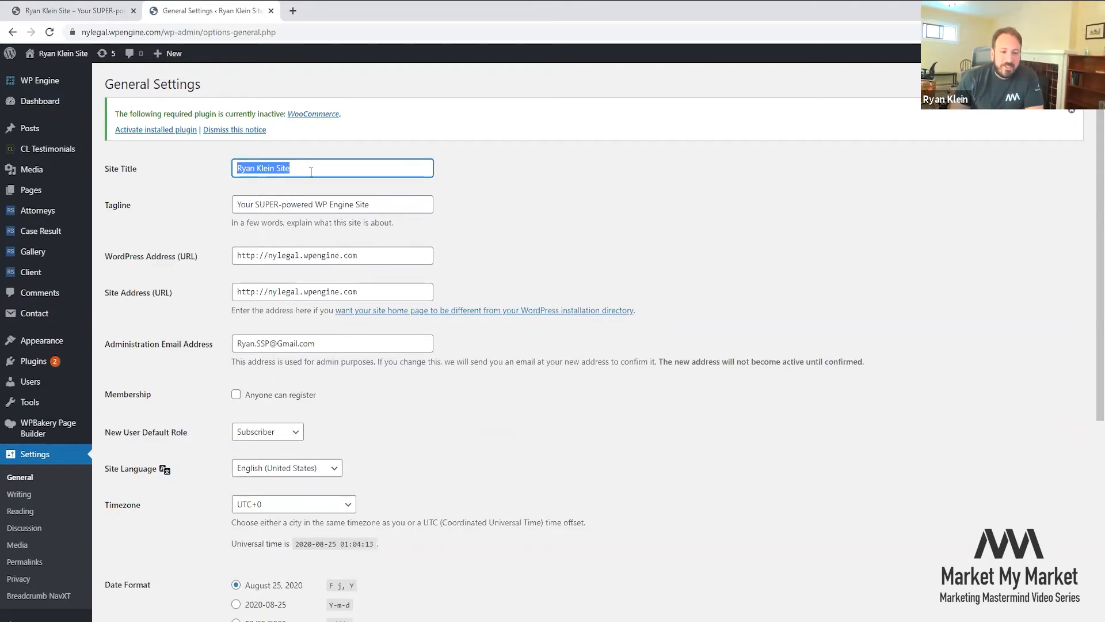
pyautogui.write('NY Legal Help Now')
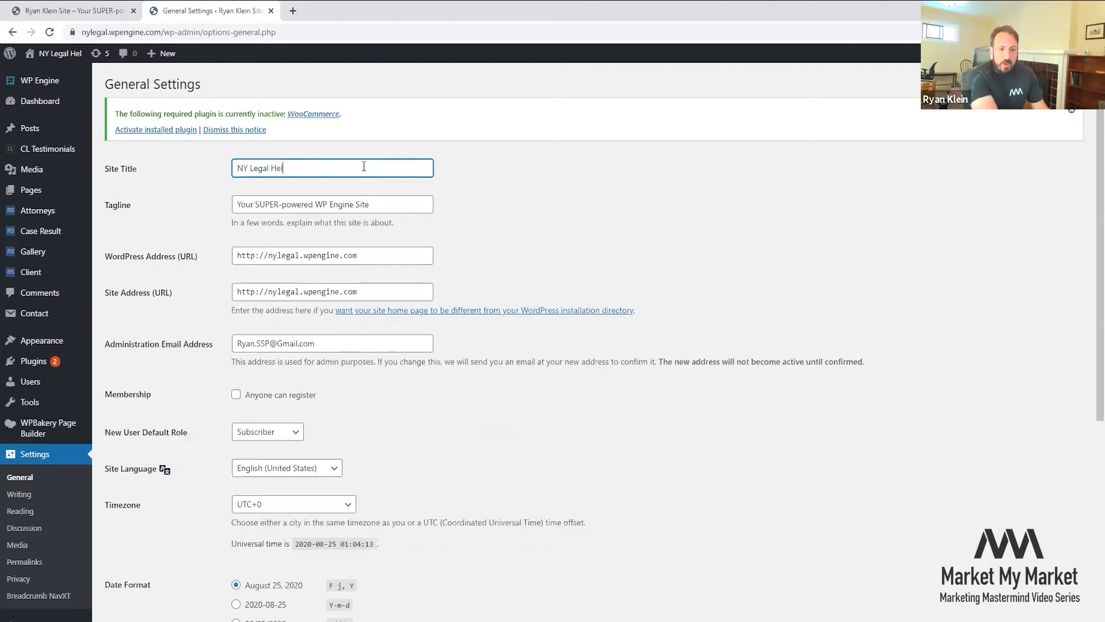
pyautogui.hotkey('ctrl', 'a')
pyautogui.hotkey('ctrl', 'c')
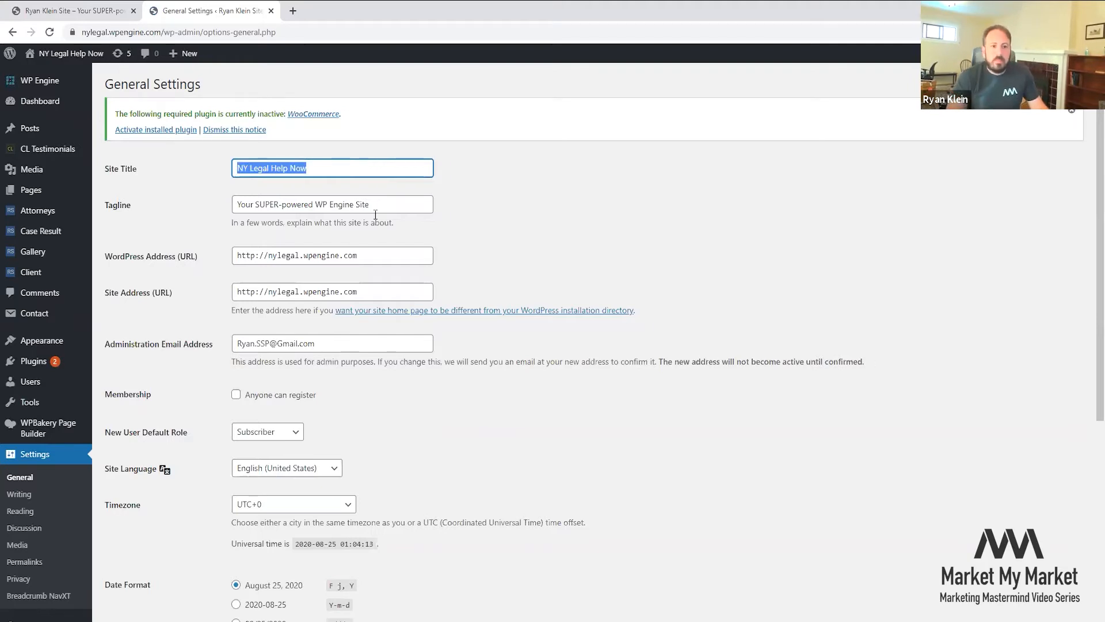
pyautogui.tripleClick(375, 211)
pyautogui.hotkey('ctrl', 'v')
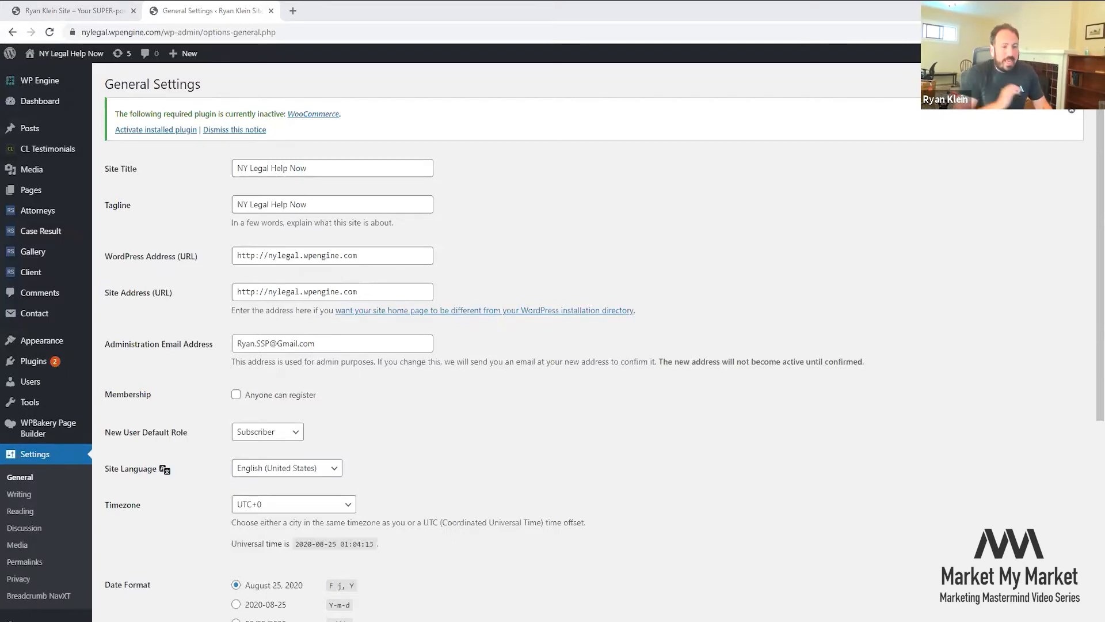
pyautogui.tripleClick(345, 256)
pyautogui.write('https://www.nylegalhelpnow.com/')
pyautogui.tripleClick(405, 291)
pyautogui.write('https://www.nylegalhelpnow.com/')
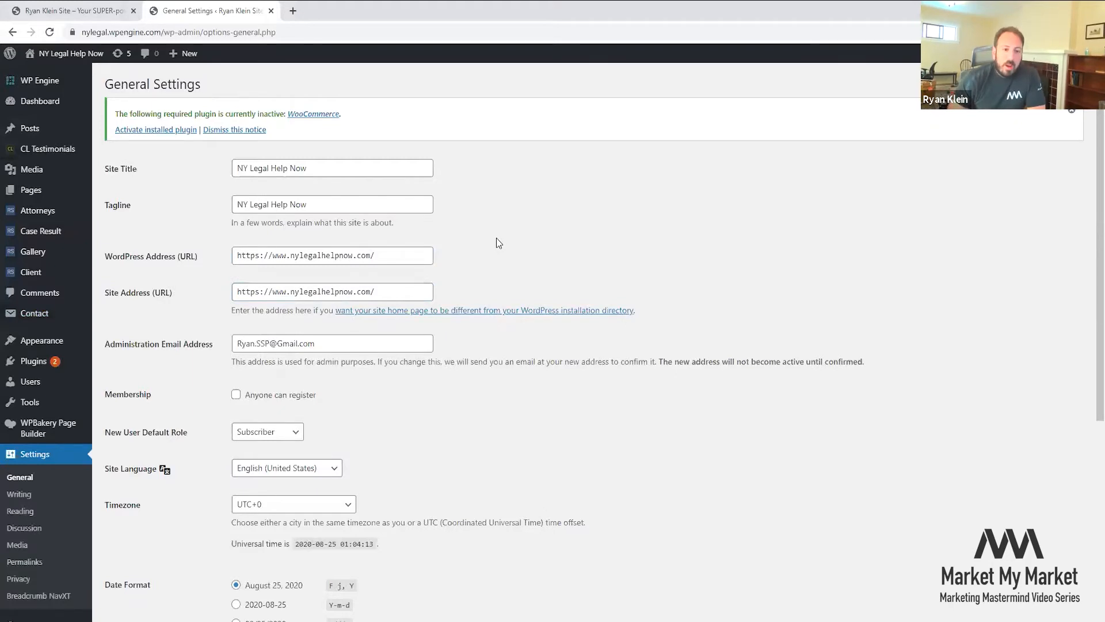
pyautogui.scroll(-5, 489, 255)
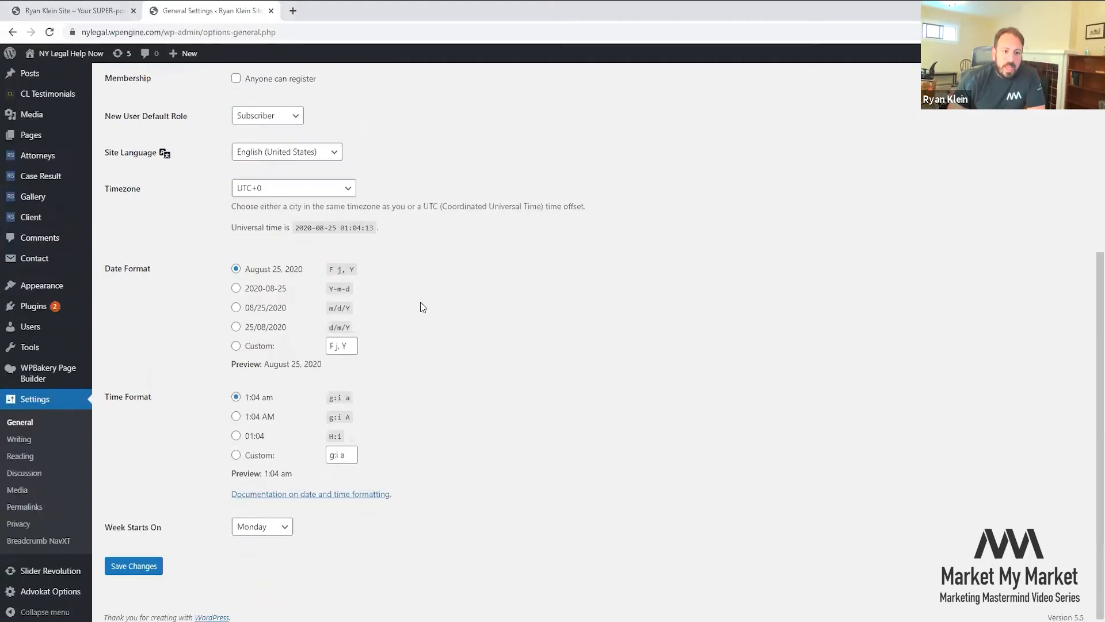
pyautogui.click(151, 572)
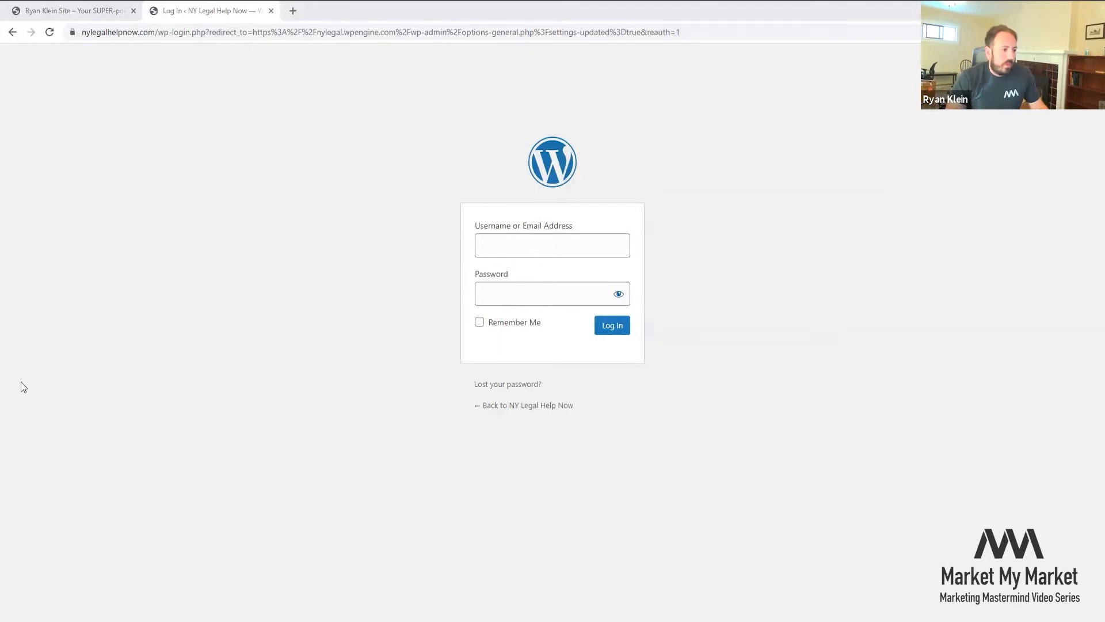
# - Log in on nylegalhelpnow.com with the admin username and the account password
pyautogui.click(562, 239)
pyautogui.write('nylegal')
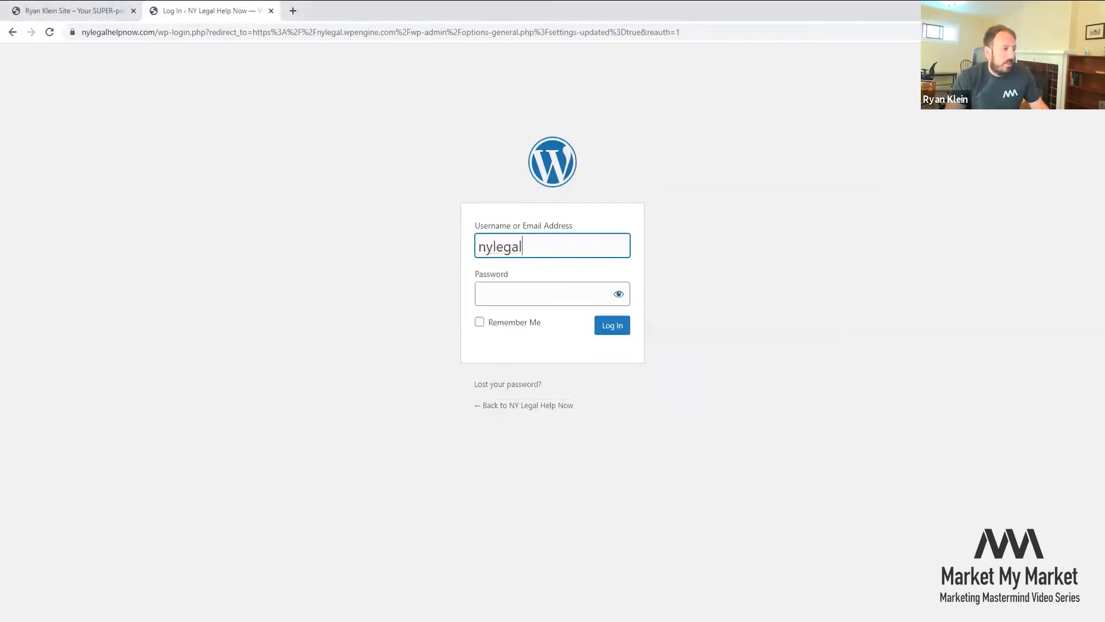
pyautogui.hotkey('alt', 'Tab')
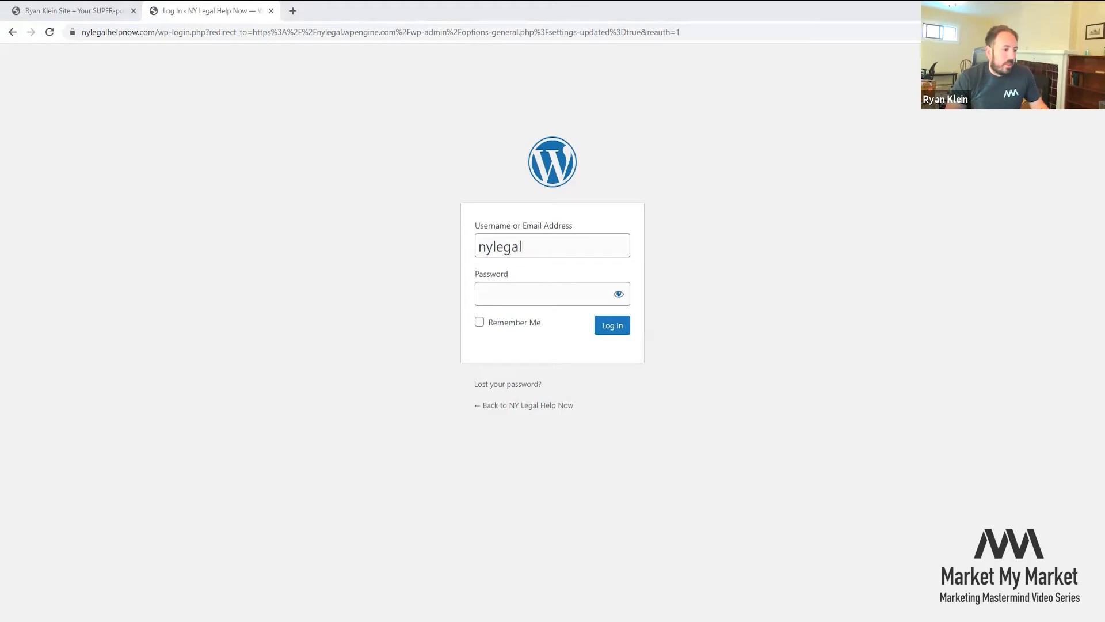
pyautogui.click(596, 298)
pyautogui.hotkey('ctrl', 'v')
pyautogui.click(611, 326)
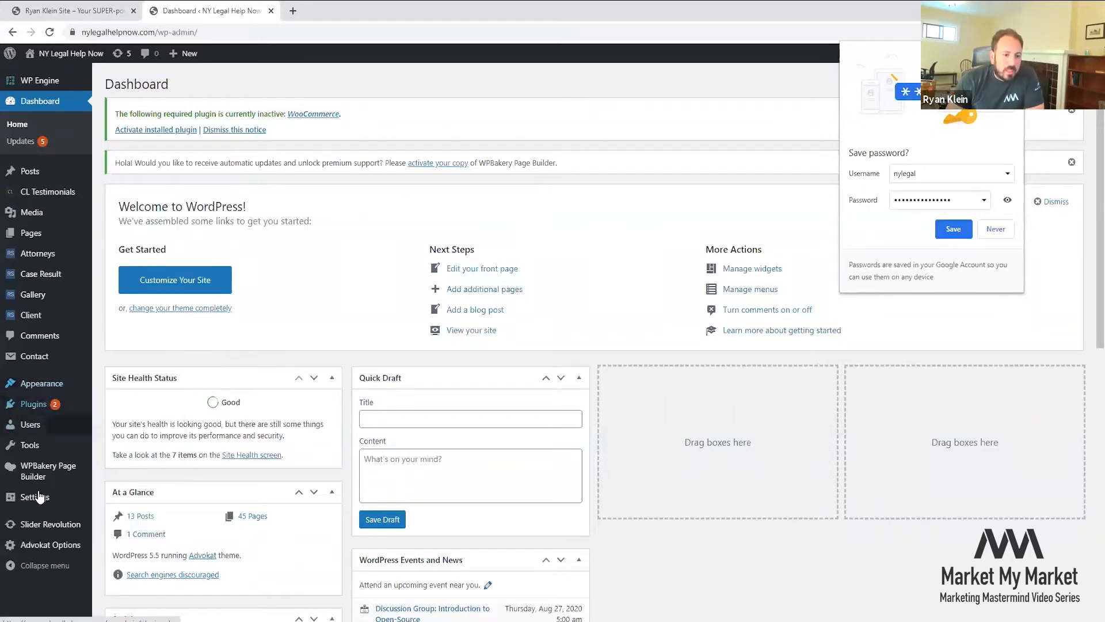
# - Reload the live homepage so it picks up the new NY Legal Help Now title
pyautogui.moveTo(34, 497)
pyautogui.click(118, 482)
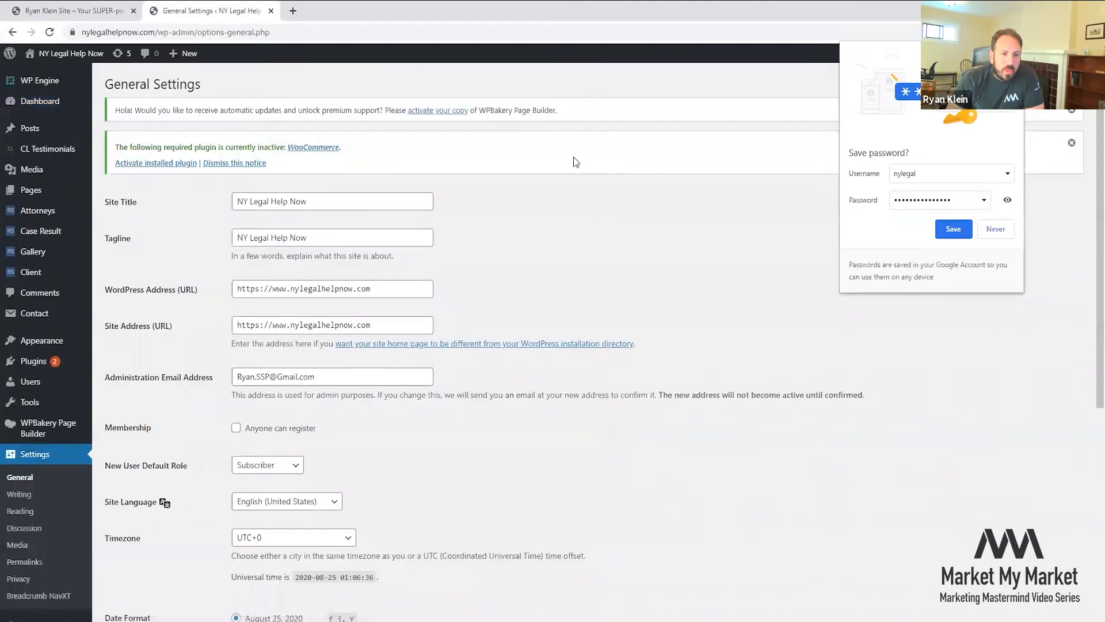
pyautogui.click(27, 10)
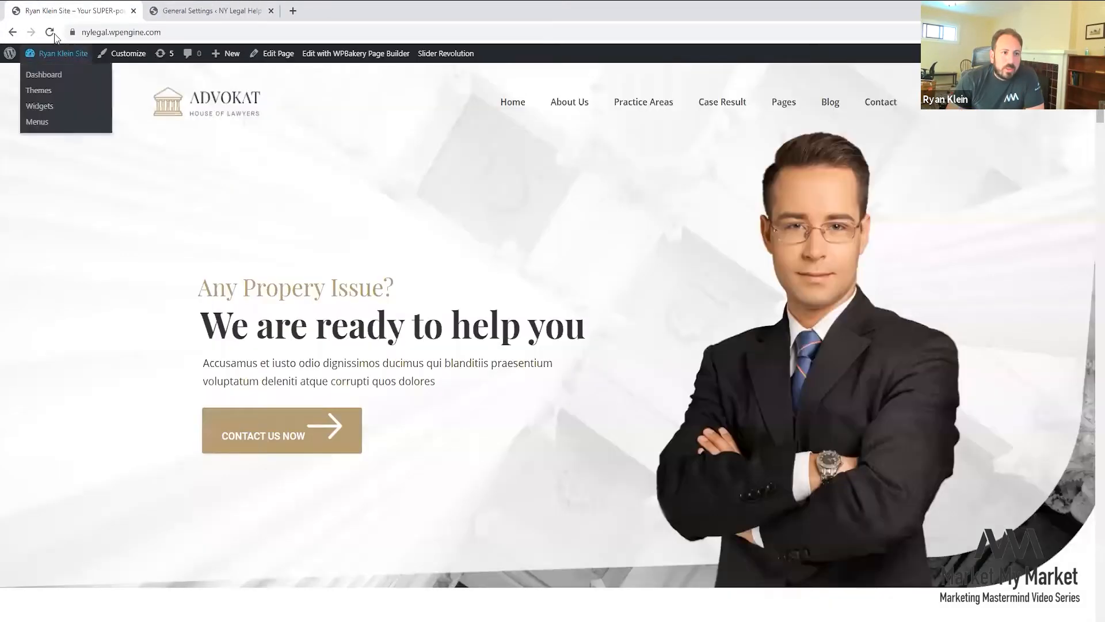
pyautogui.click(50, 32)
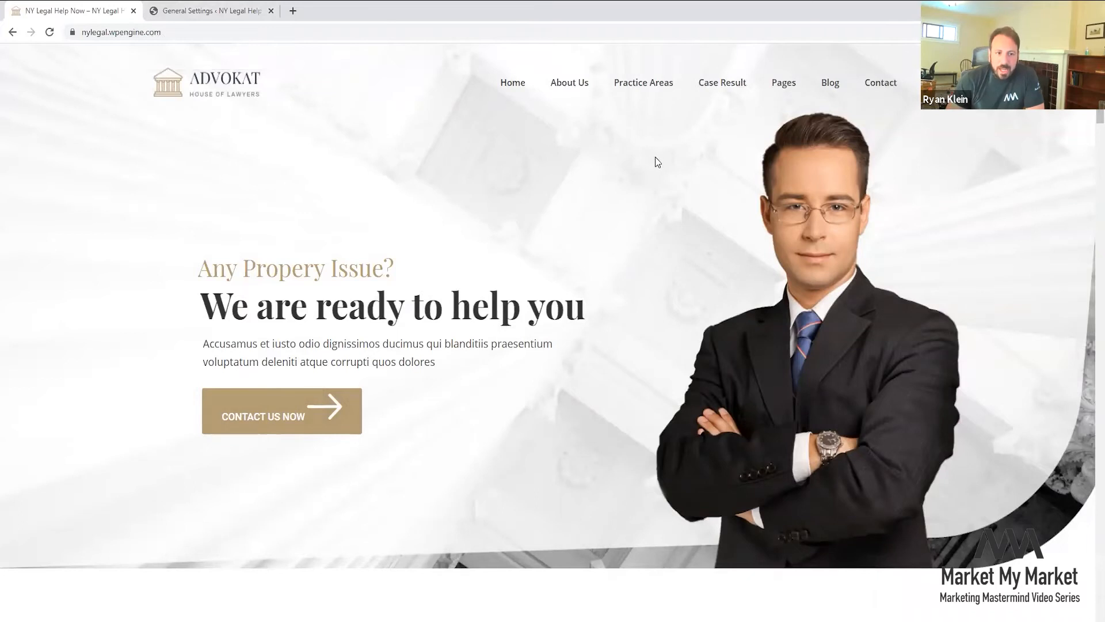
# - Scroll the homepage, slide the practice-area cards, then return to General Settings
pyautogui.scroll(-1, 561, 227)
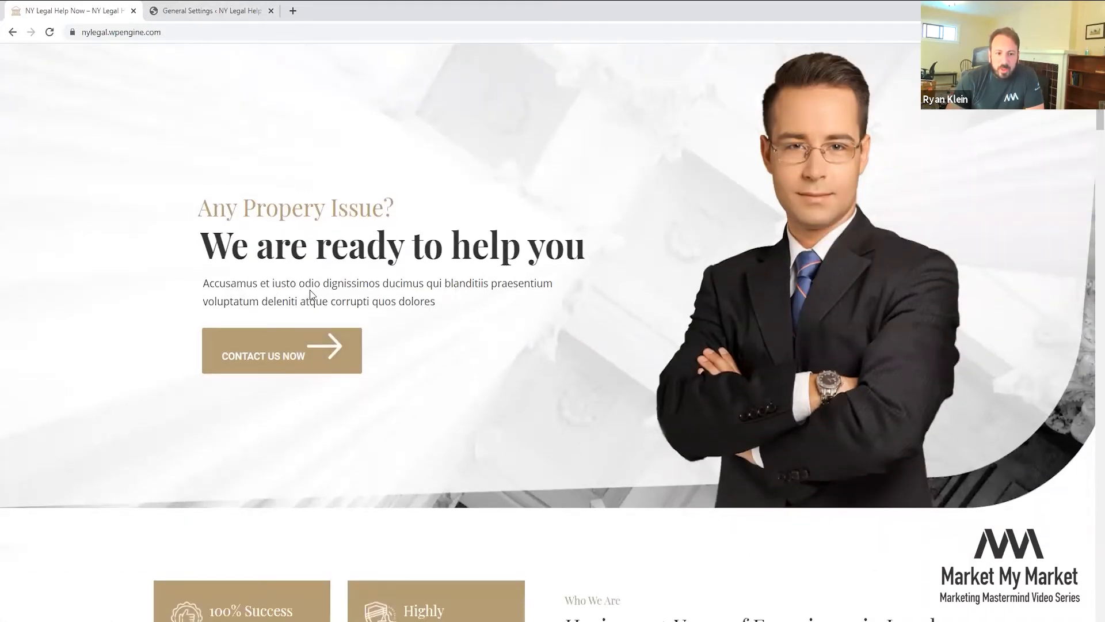
pyautogui.scroll(-5, 614, 366)
pyautogui.moveTo(618, 394); pyautogui.dragTo(628, 441)
pyautogui.click(626, 439)
pyautogui.scroll(6, 525, 334)
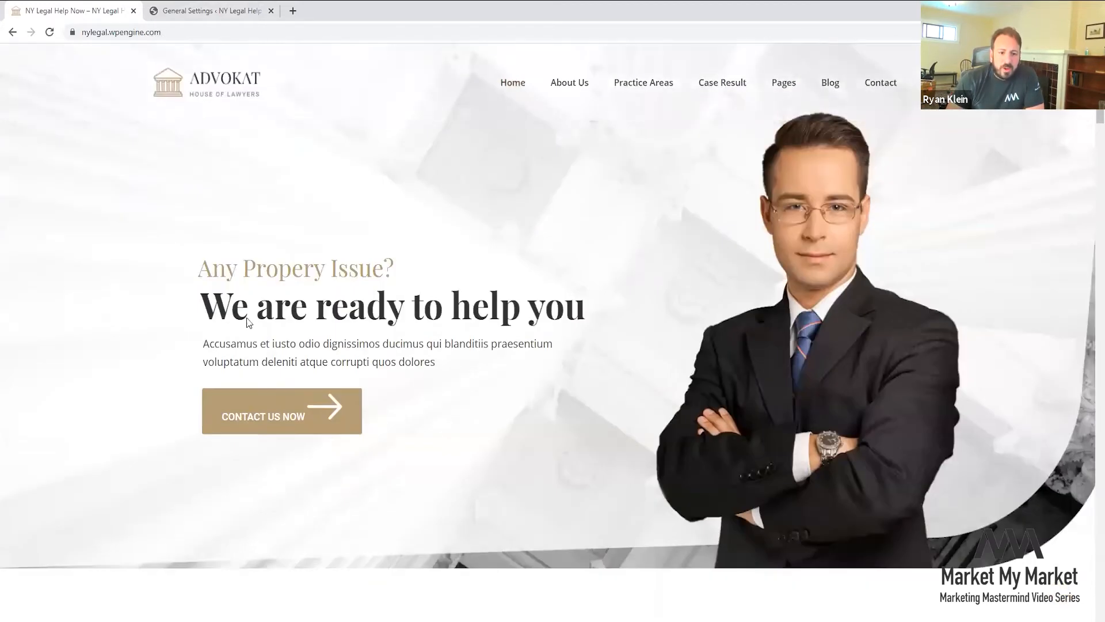
pyautogui.scroll(-13, 465, 345)
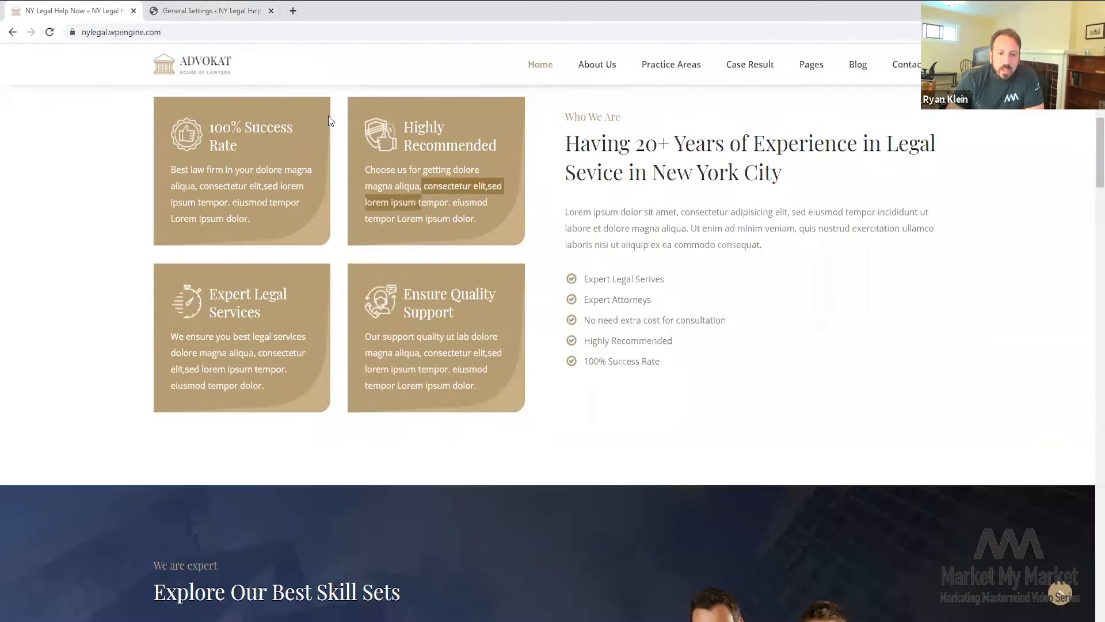
pyautogui.scroll(-9, 426, 265)
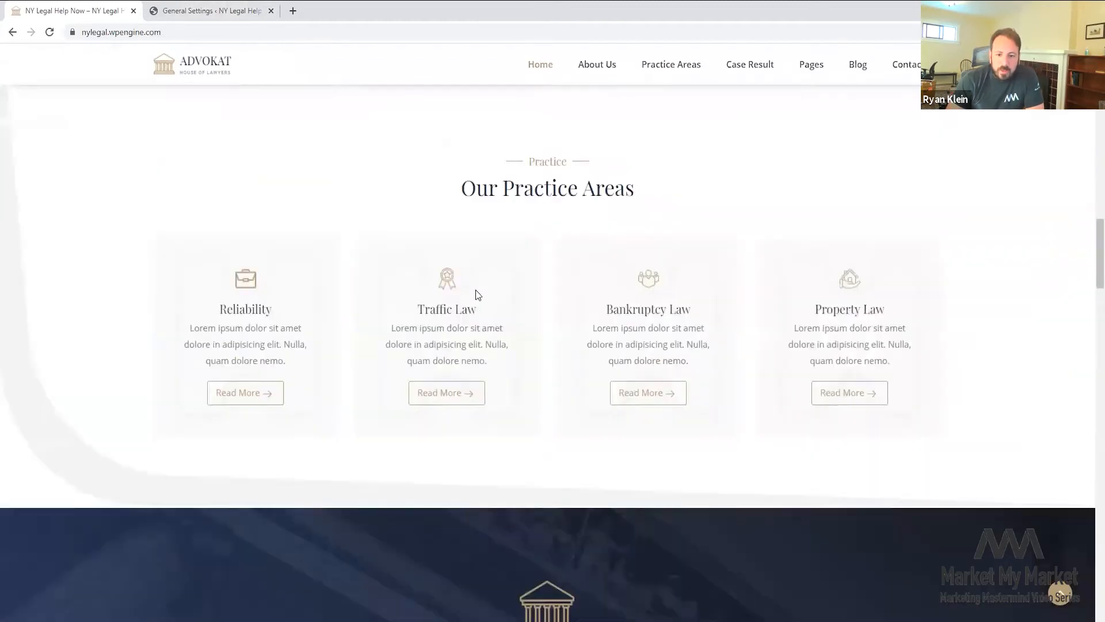
pyautogui.moveTo(440, 351); pyautogui.dragTo(690, 360)
pyautogui.moveTo(403, 337); pyautogui.dragTo(693, 323)
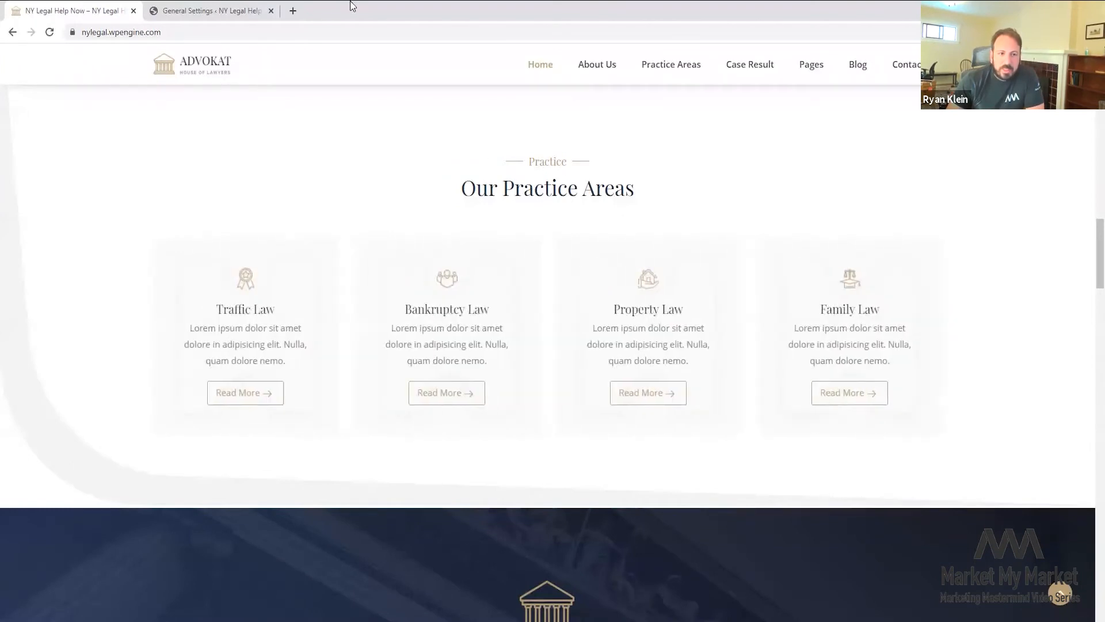
pyautogui.click(190, 10)
pyautogui.scroll(-5, 307, 285)
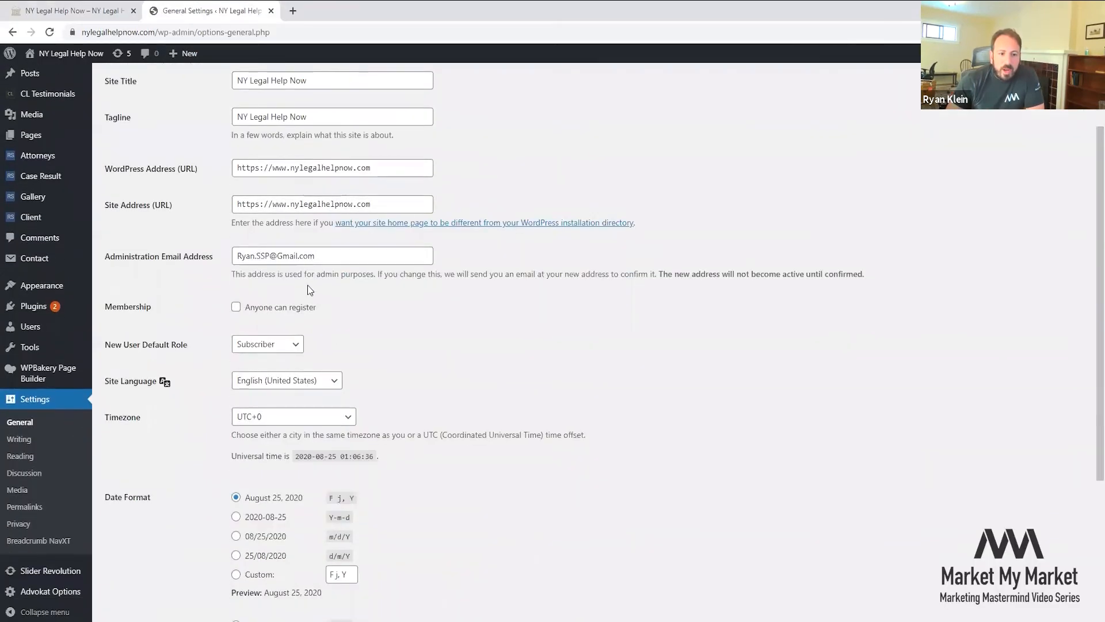
# - Look through the Writing and Reading settings on the way to Permalinks
pyautogui.click(29, 440)
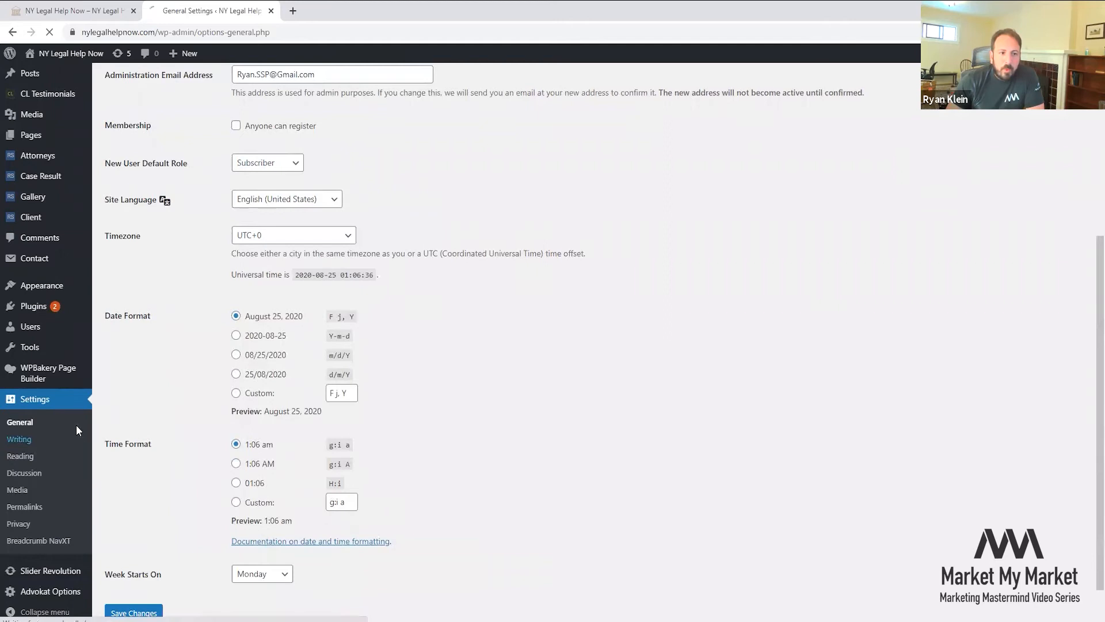
pyautogui.scroll(-1, 229, 368)
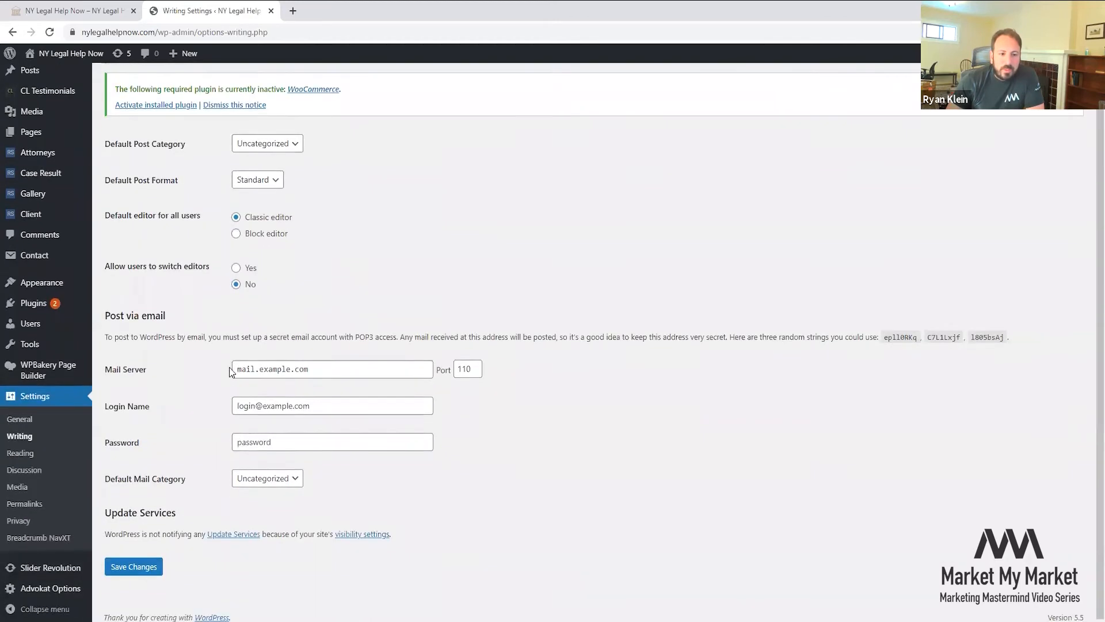
pyautogui.click(28, 455)
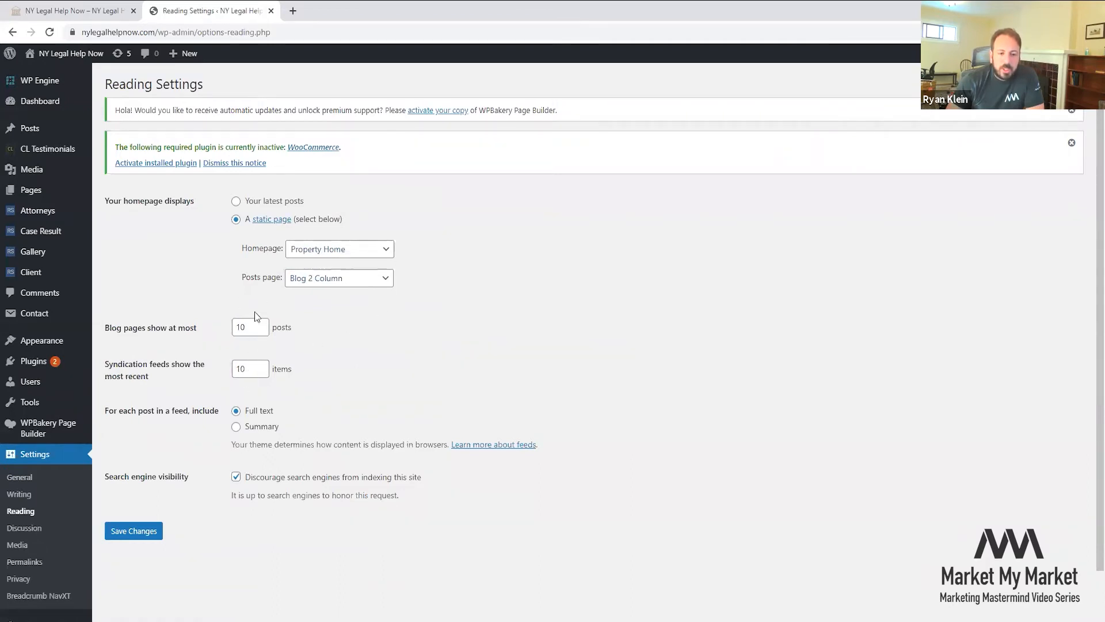
pyautogui.click(24, 561)
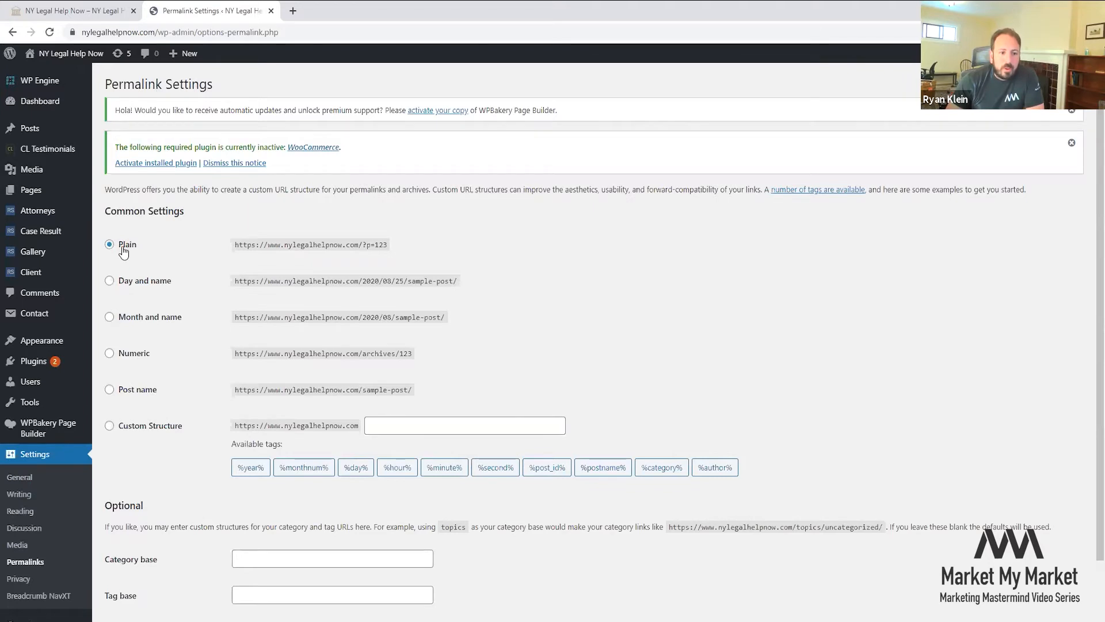
# - Choose the Post name permalink structure, save it, and check the live site
pyautogui.moveTo(363, 246); pyautogui.dragTo(370, 244)
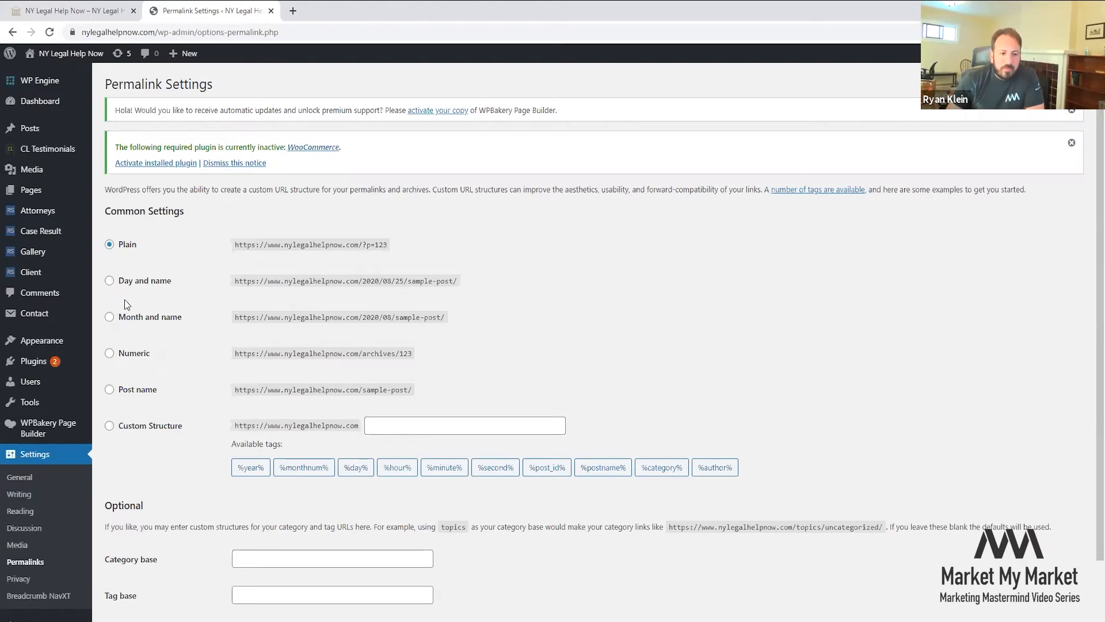
pyautogui.click(136, 393)
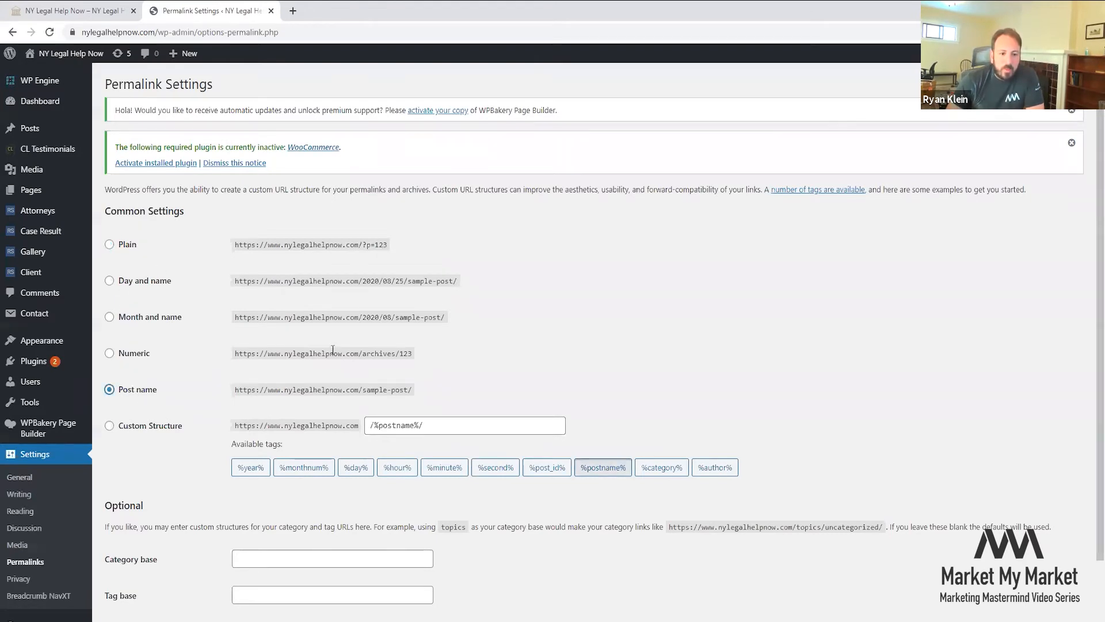
pyautogui.scroll(-1, 333, 353)
pyautogui.click(133, 566)
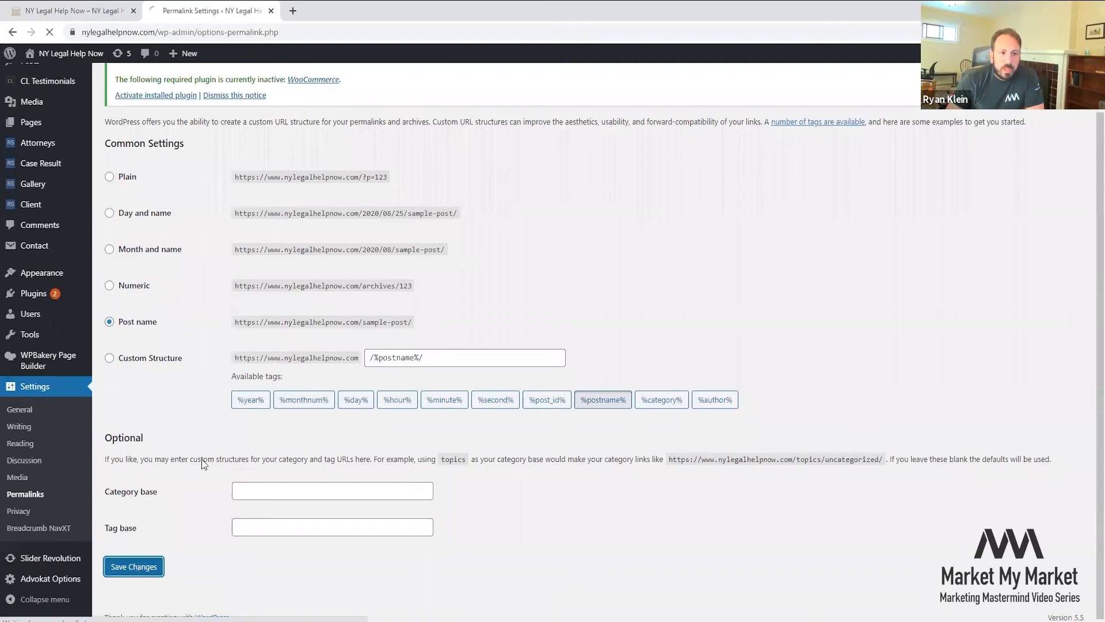
pyautogui.click(74, 10)
pyautogui.scroll(-5, 657, 205)
pyautogui.middleClick(606, 69)
pyautogui.click(316, 11)
pyautogui.moveTo(315, 10); pyautogui.dragTo(285, 34)
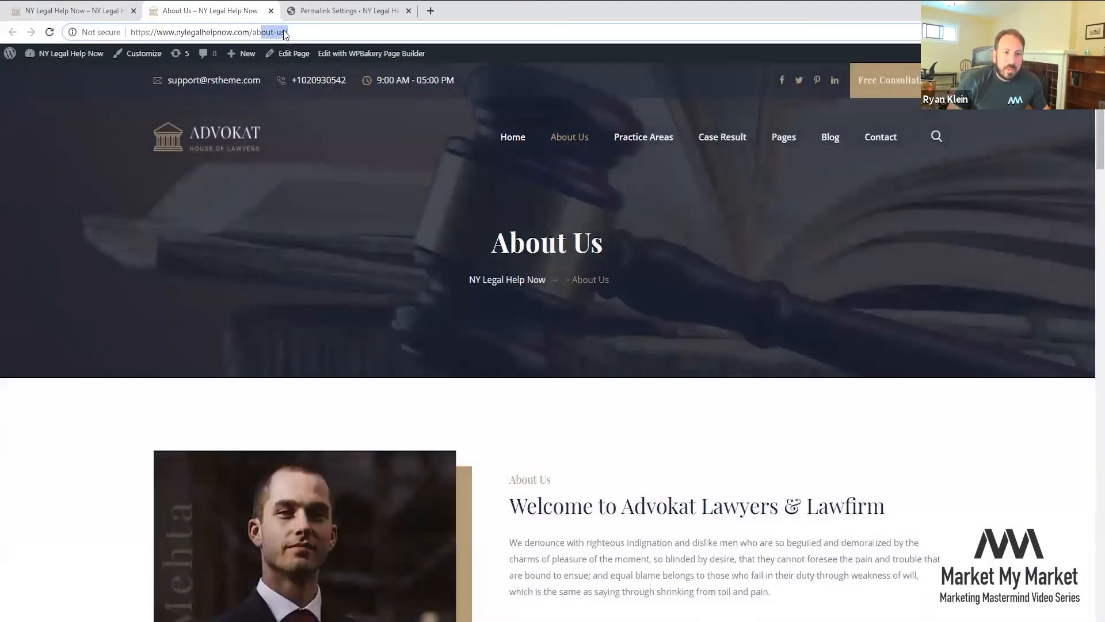
pyautogui.middleClick(243, 15)
pyautogui.click(46, 10)
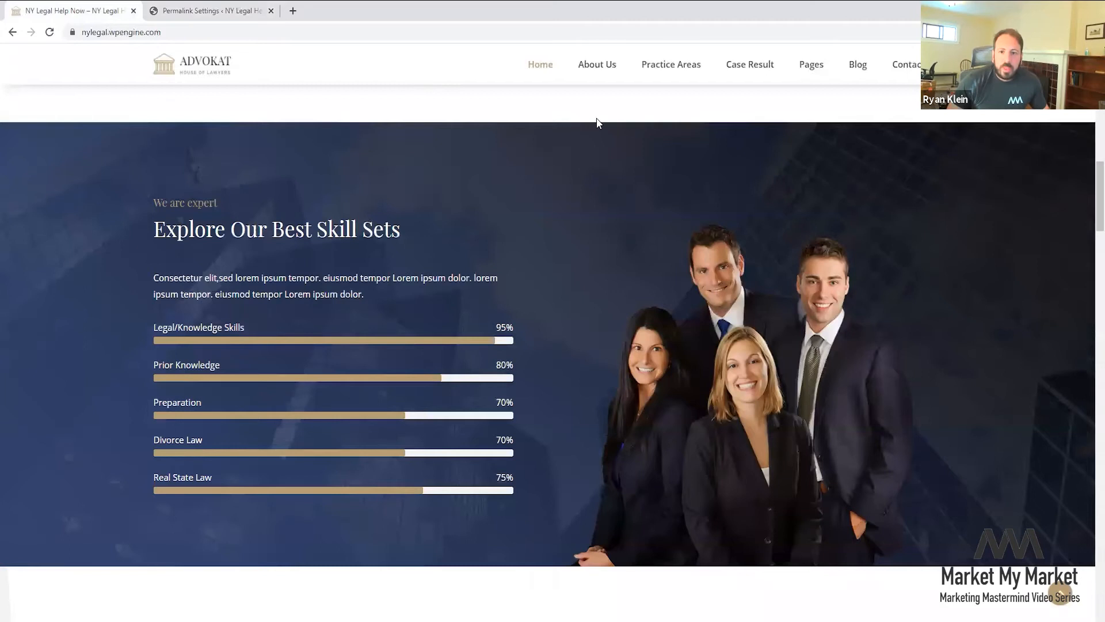
pyautogui.middleClick(668, 69)
pyautogui.moveTo(322, 10); pyautogui.dragTo(201, 9)
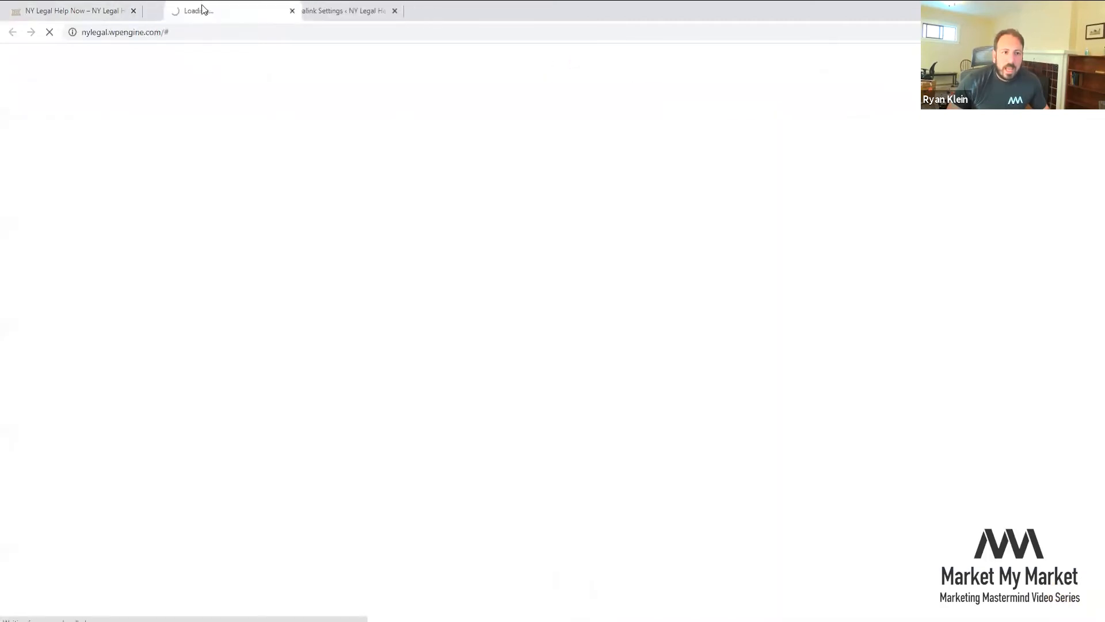
pyautogui.click(269, 12)
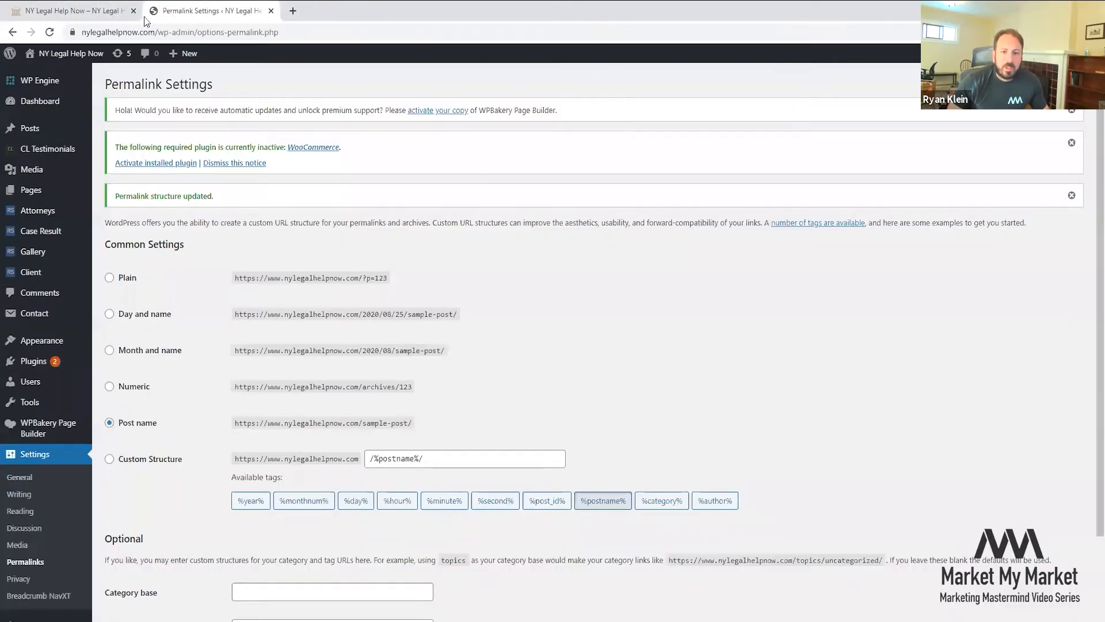
pyautogui.click(81, 7)
pyautogui.moveTo(676, 72)
pyautogui.click(679, 110)
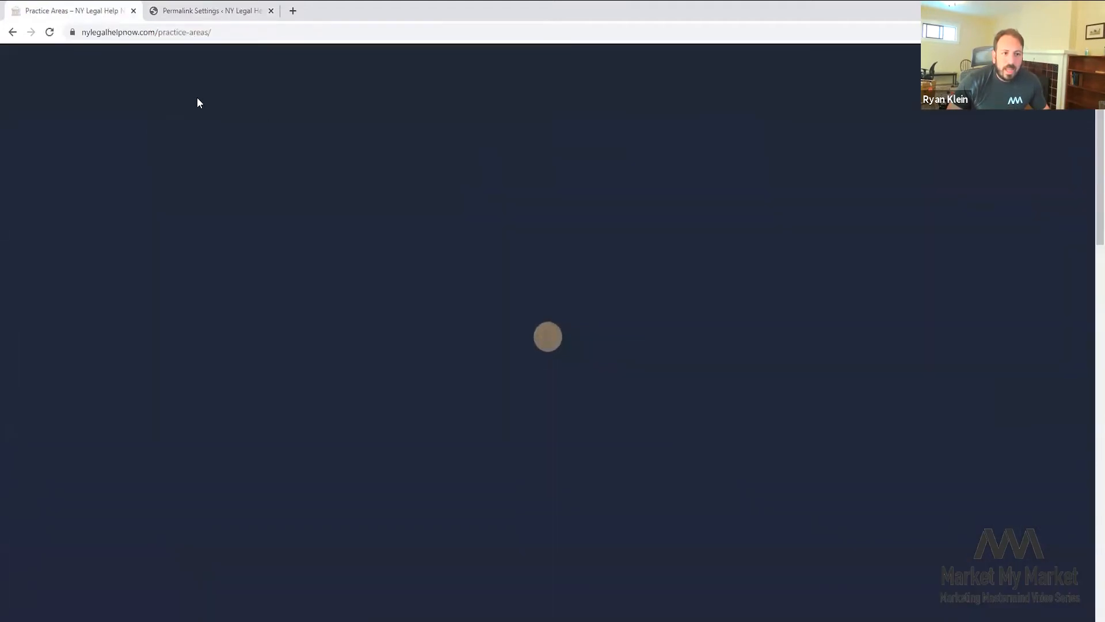
pyautogui.click(199, 136)
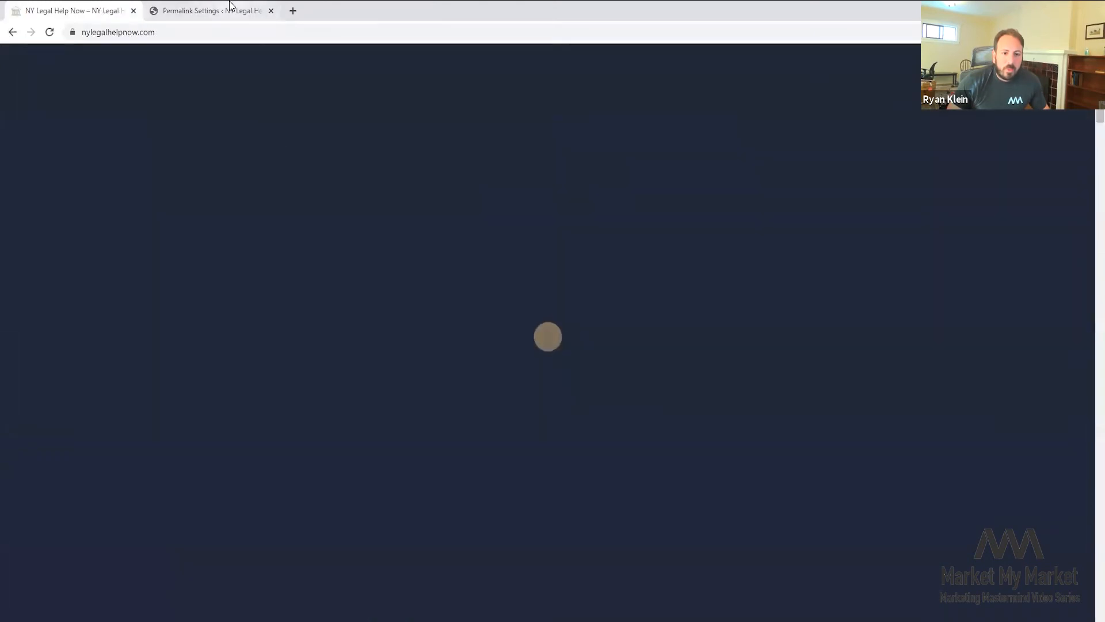
pyautogui.click(230, 5)
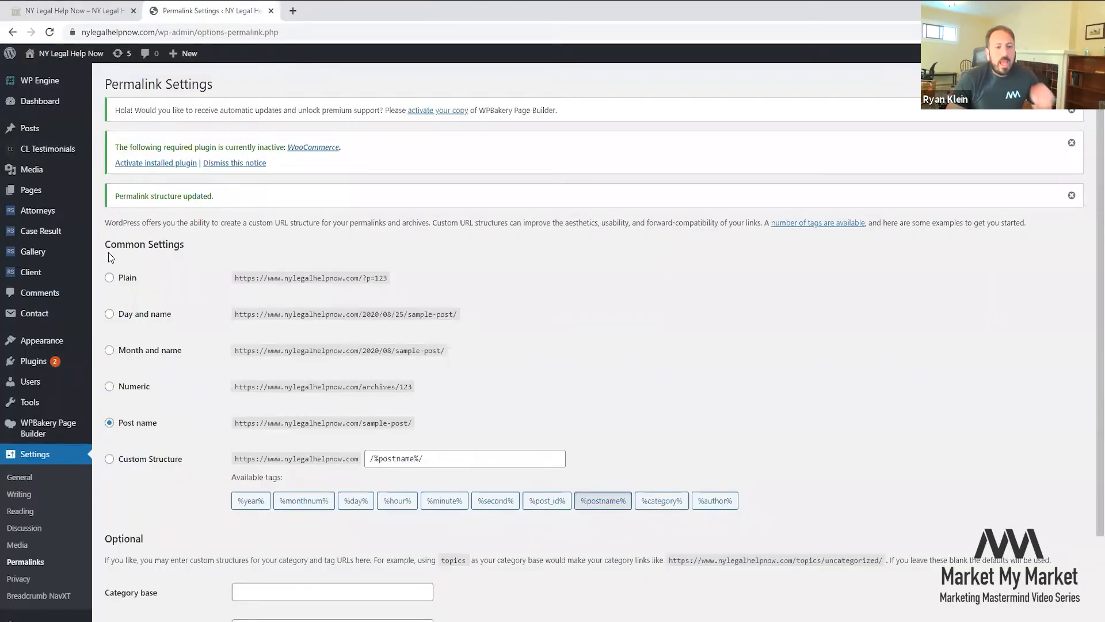
pyautogui.moveTo(58, 331)
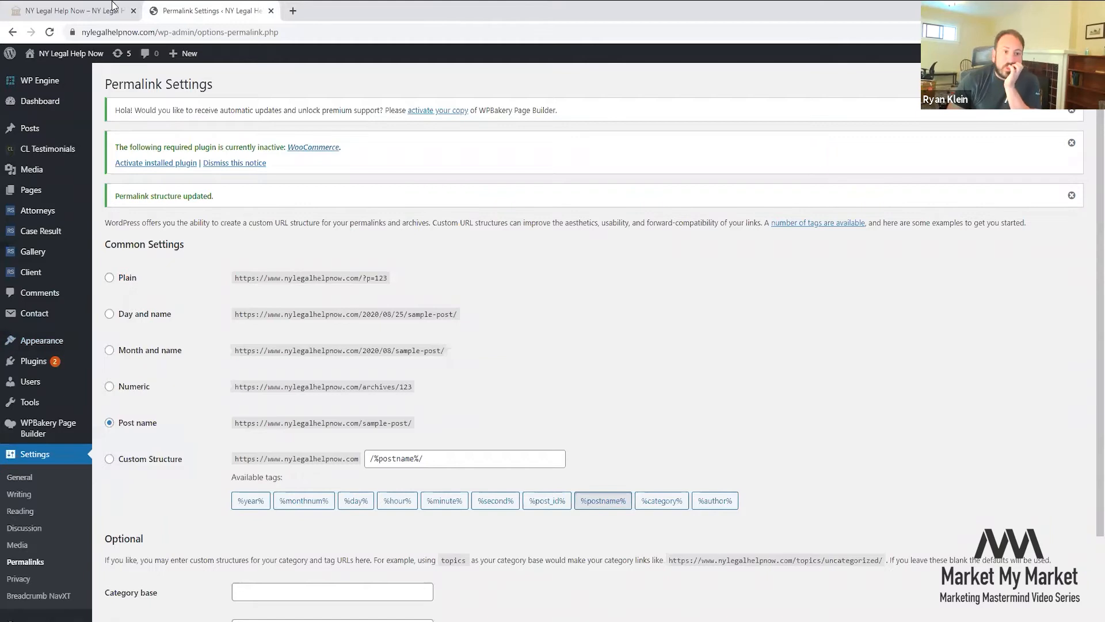
pyautogui.click(113, 8)
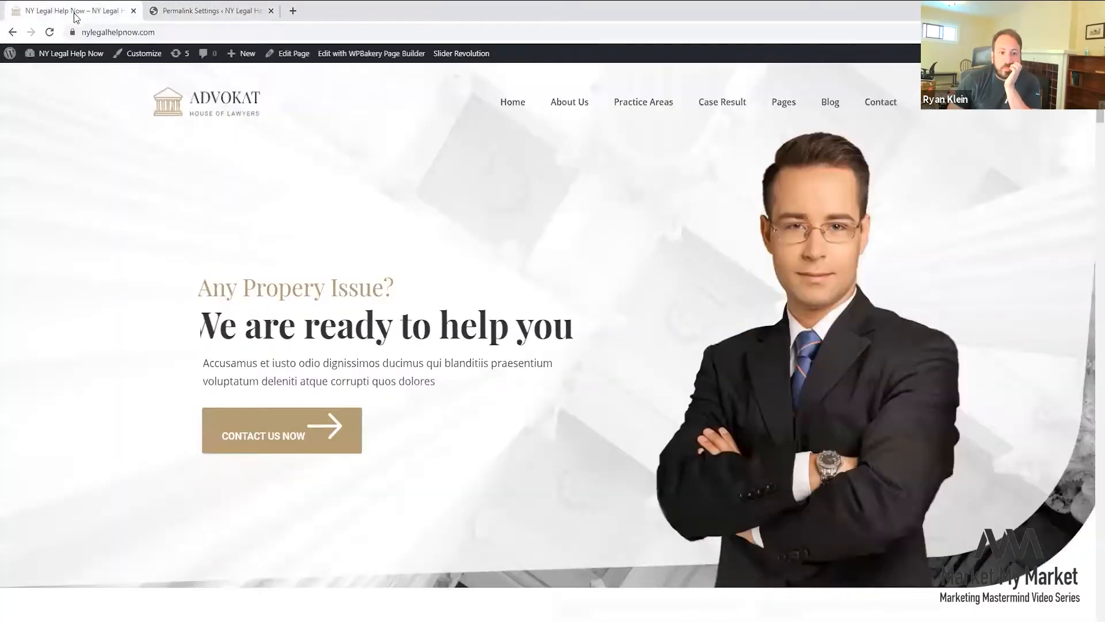
pyautogui.click(221, 10)
pyautogui.scroll(-2, 69, 608)
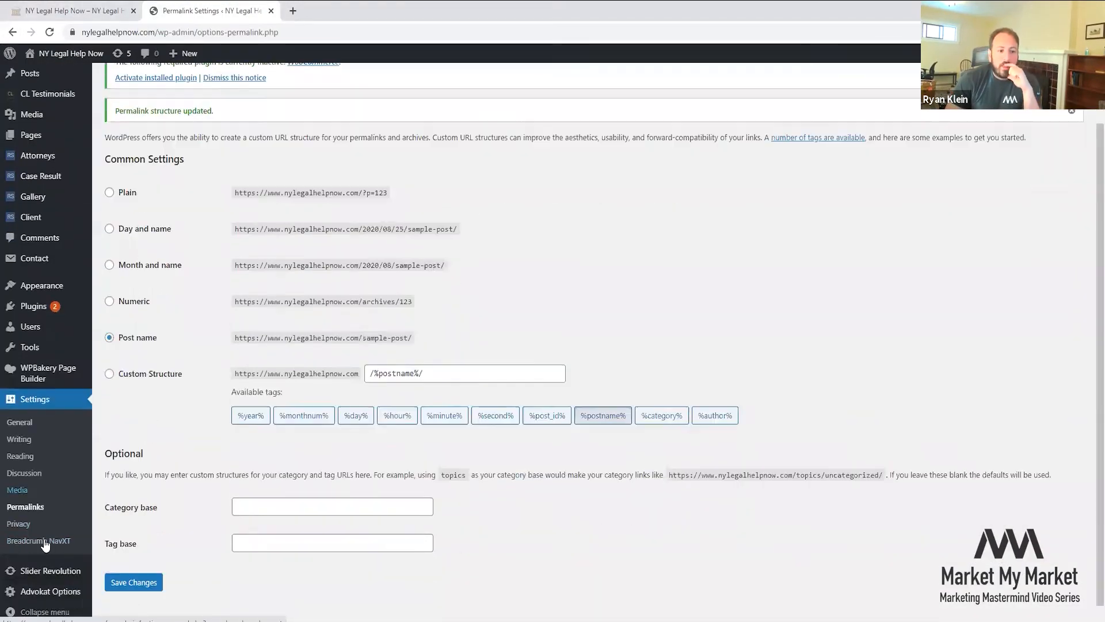
pyautogui.moveTo(69, 596)
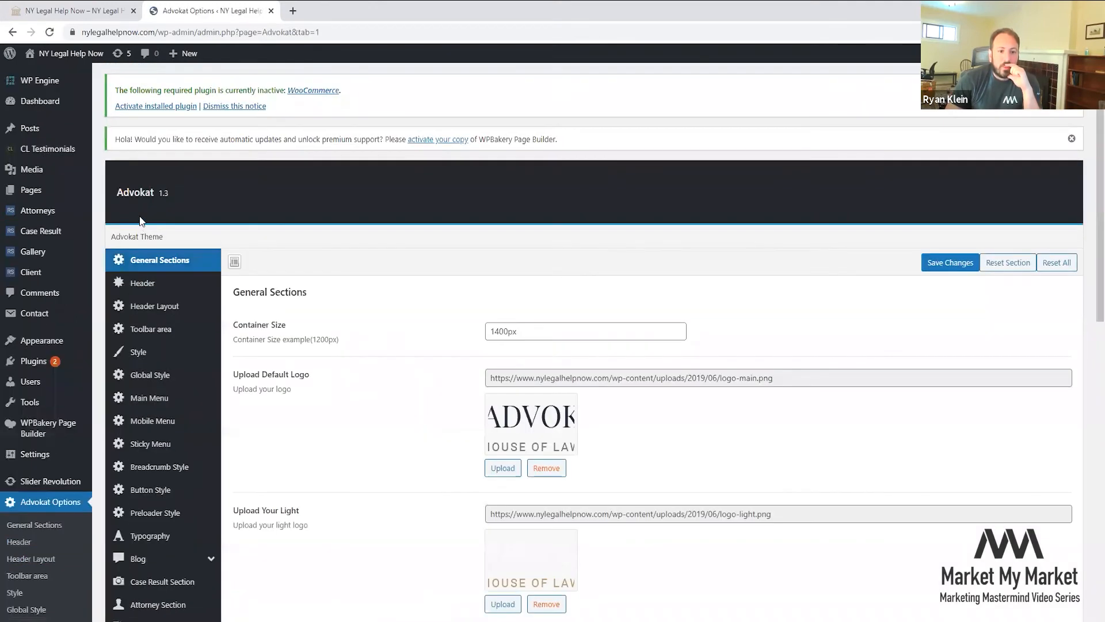
# - Scroll through the Advokat General Sections options
pyautogui.scroll(-1, 204, 227)
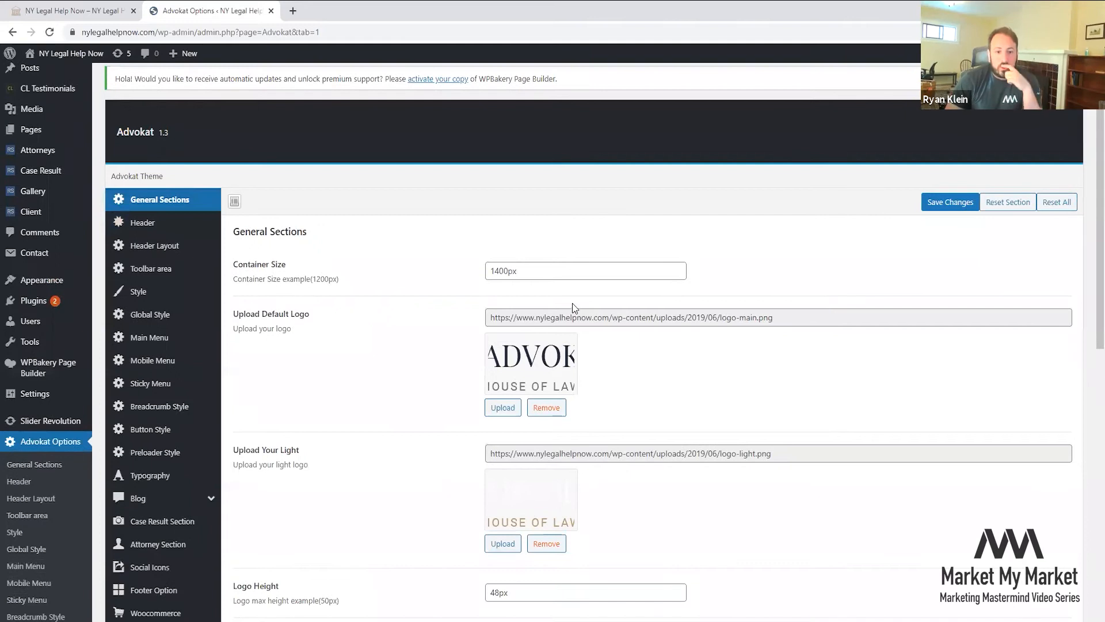
pyautogui.scroll(-1, 569, 297)
pyautogui.scroll(-6, 571, 305)
pyautogui.scroll(-2, 572, 308)
pyautogui.scroll(-1, 524, 236)
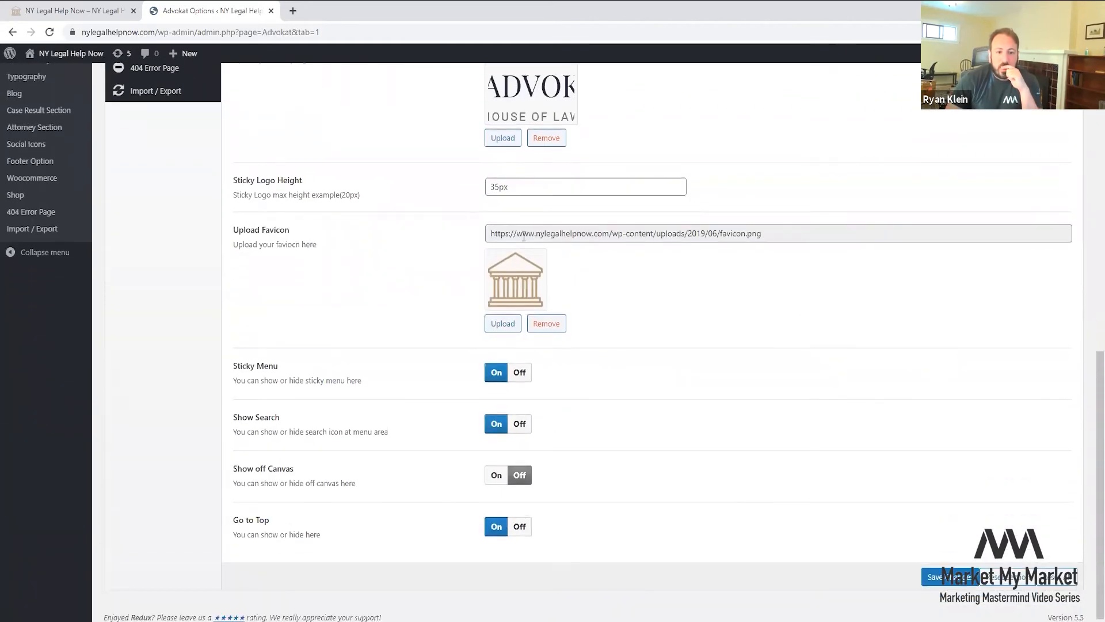
pyautogui.scroll(10, 521, 277)
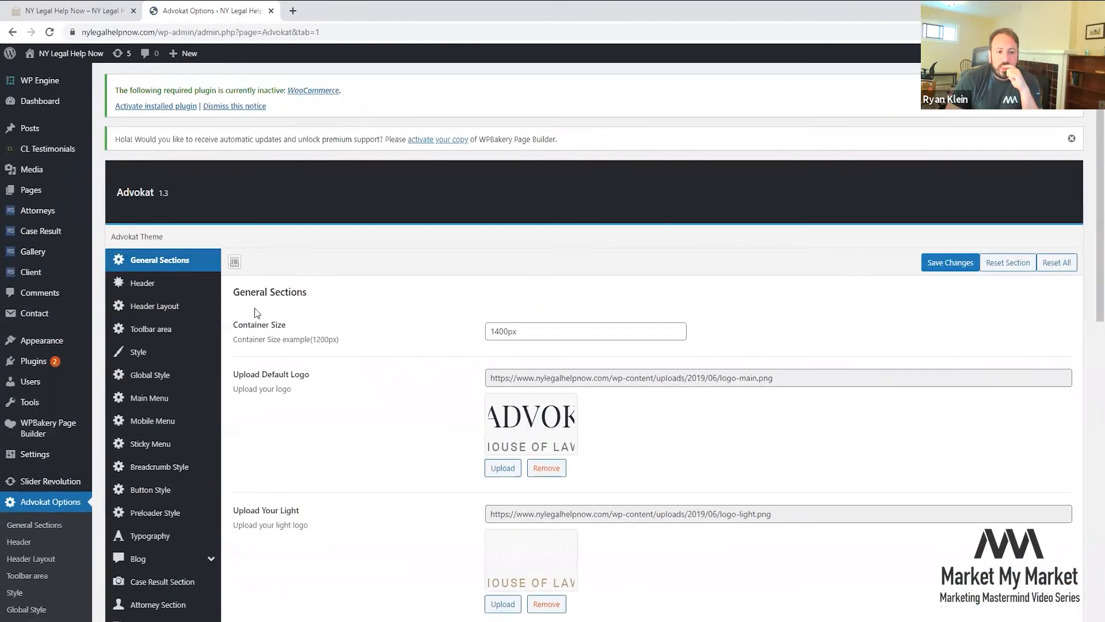
# - Review the Advokat Header settings, including the Phone Number field
pyautogui.click(160, 285)
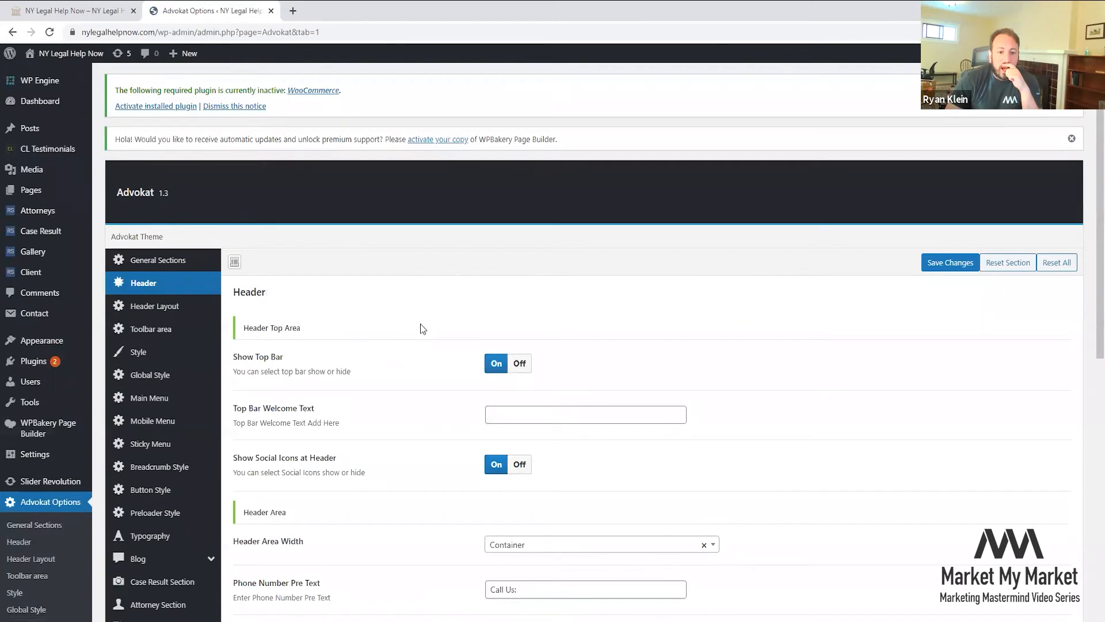
pyautogui.scroll(-3, 420, 324)
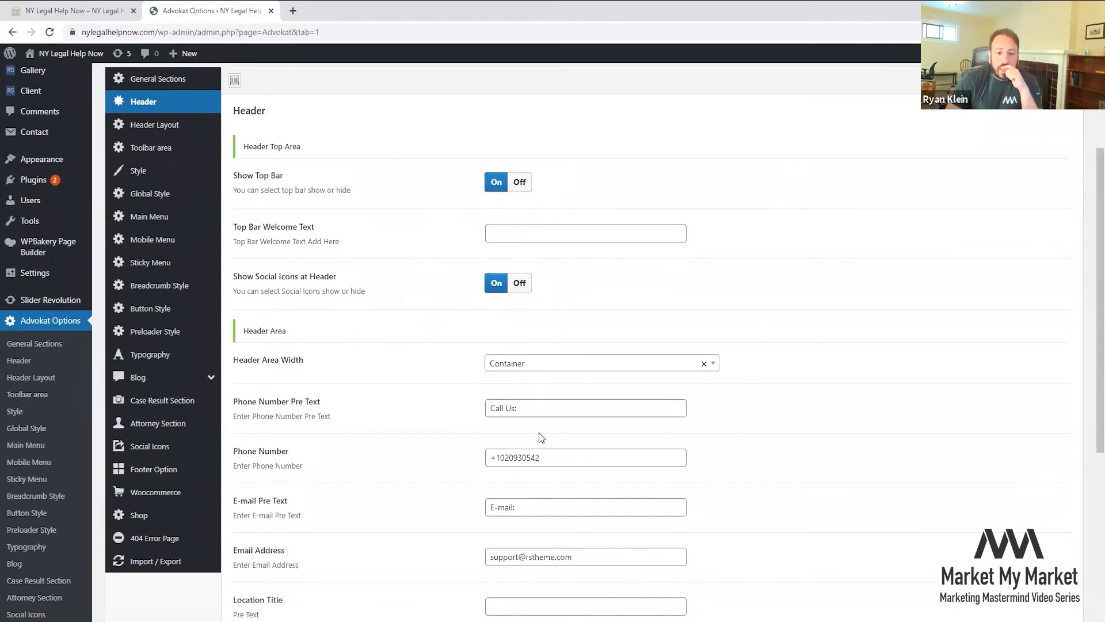
pyautogui.scroll(-2, 537, 435)
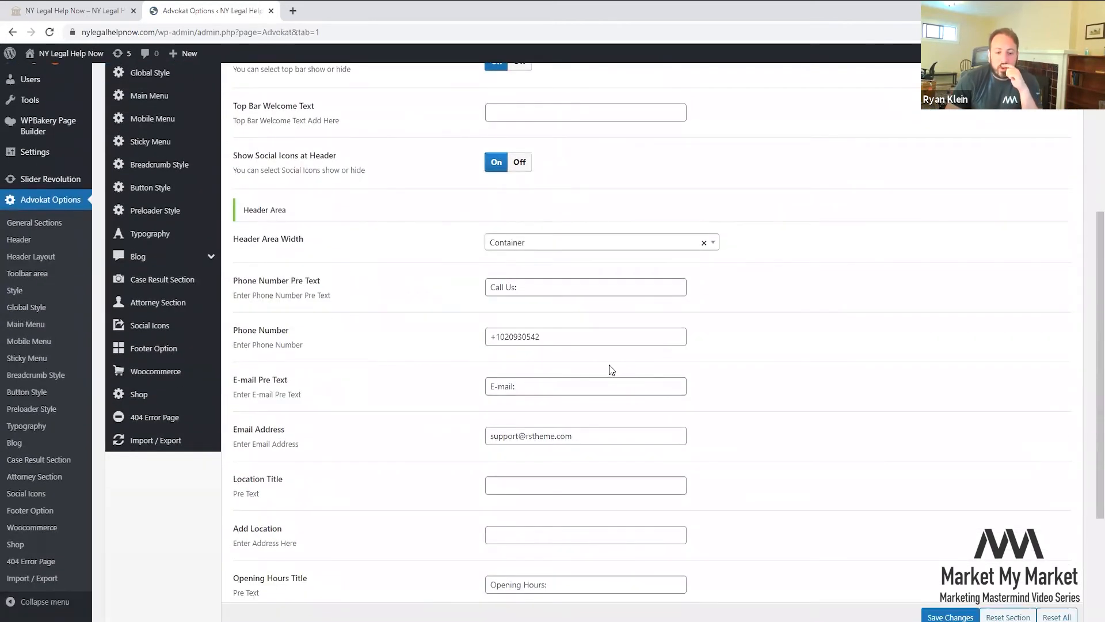
pyautogui.scroll(-2, 604, 367)
pyautogui.scroll(-2, 636, 393)
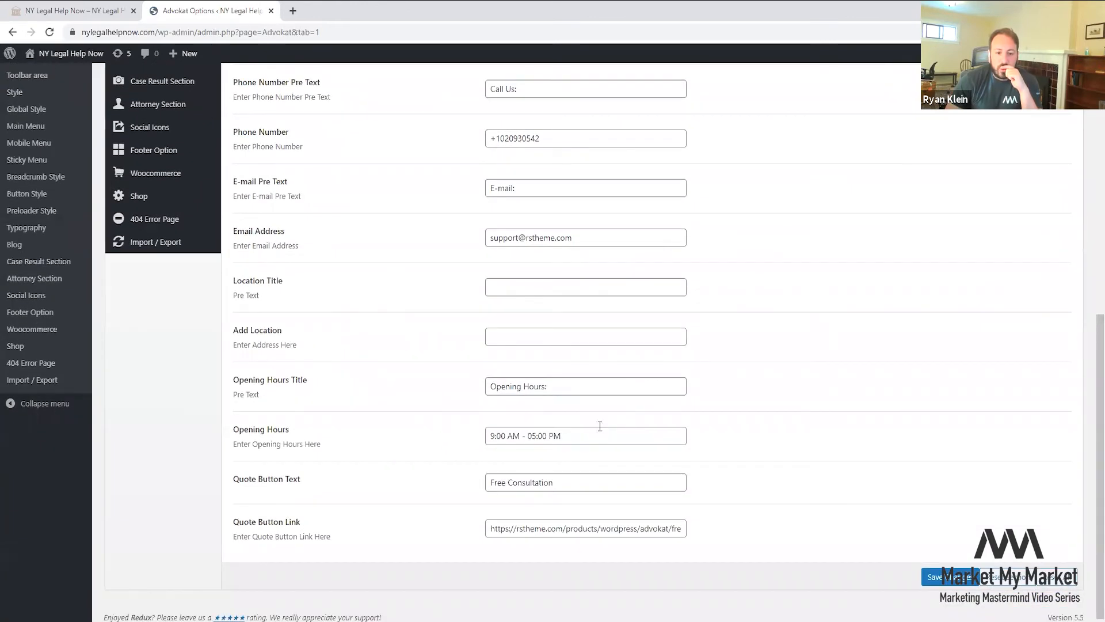
pyautogui.scroll(7, 601, 438)
pyautogui.scroll(-3, 505, 392)
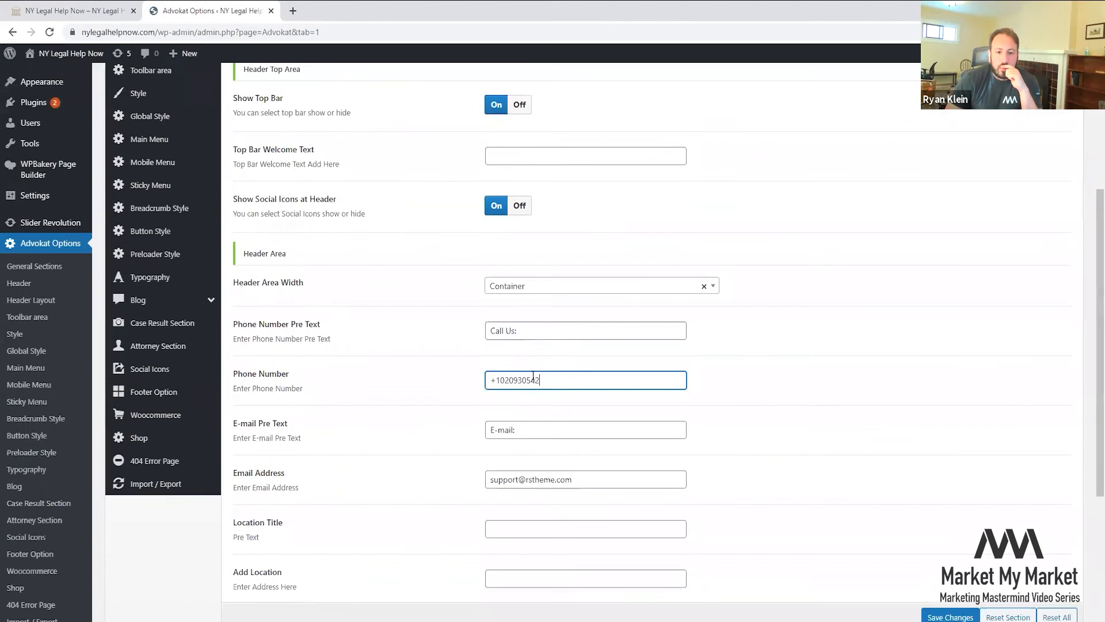
pyautogui.click(458, 394)
# - Show Header Layout, with its three header styles and Transparent Header-2 selected
pyautogui.scroll(4, 420, 371)
pyautogui.scroll(-2, 178, 296)
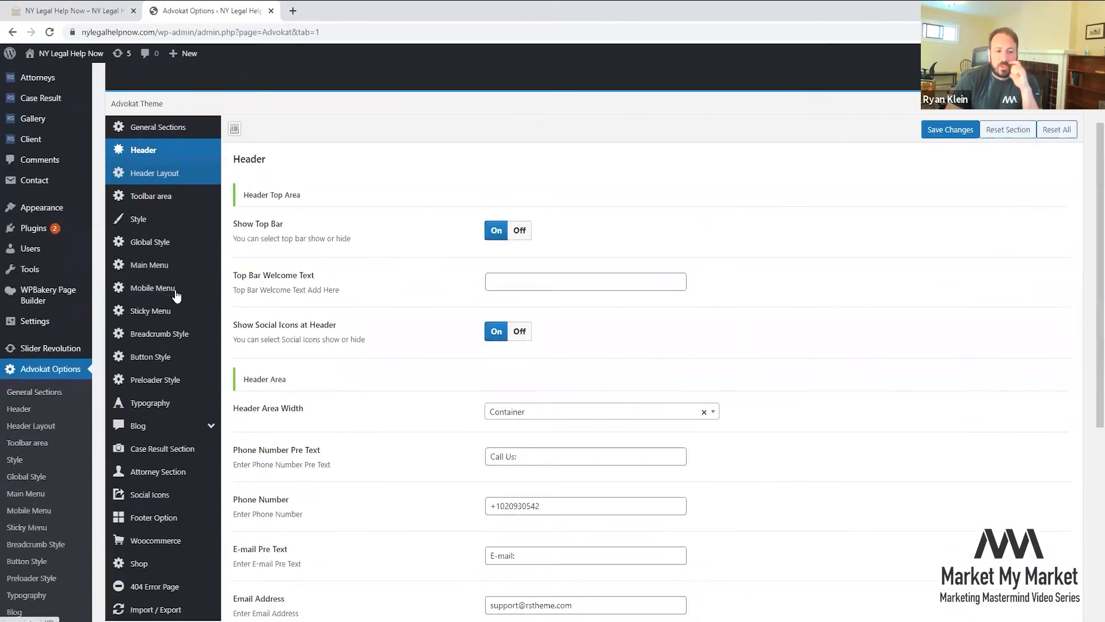
pyautogui.scroll(-6, 504, 230)
pyautogui.scroll(10, 374, 340)
pyautogui.click(155, 300)
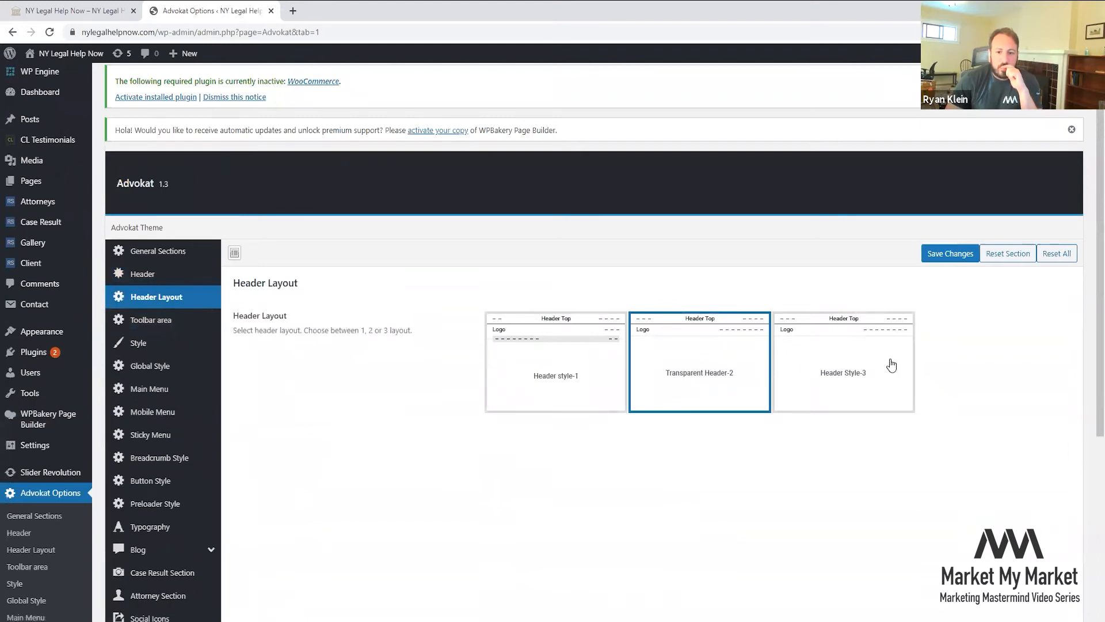
# - Review the Toolbar area colours and the Global Style settings
pyautogui.click(151, 320)
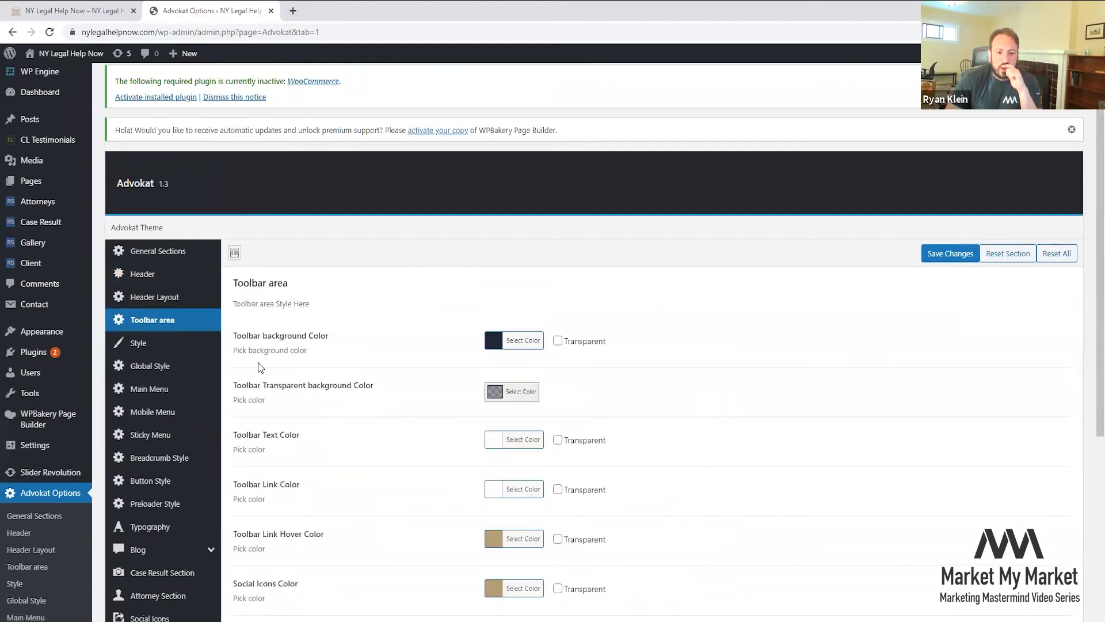
pyautogui.scroll(-2, 258, 362)
pyautogui.click(160, 222)
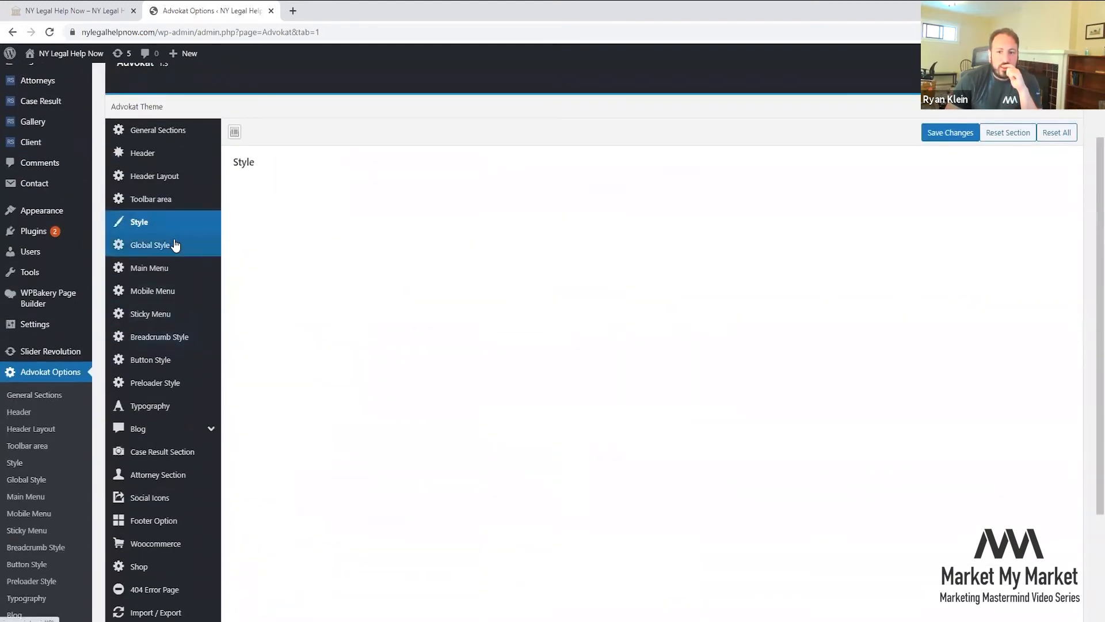
pyautogui.click(175, 246)
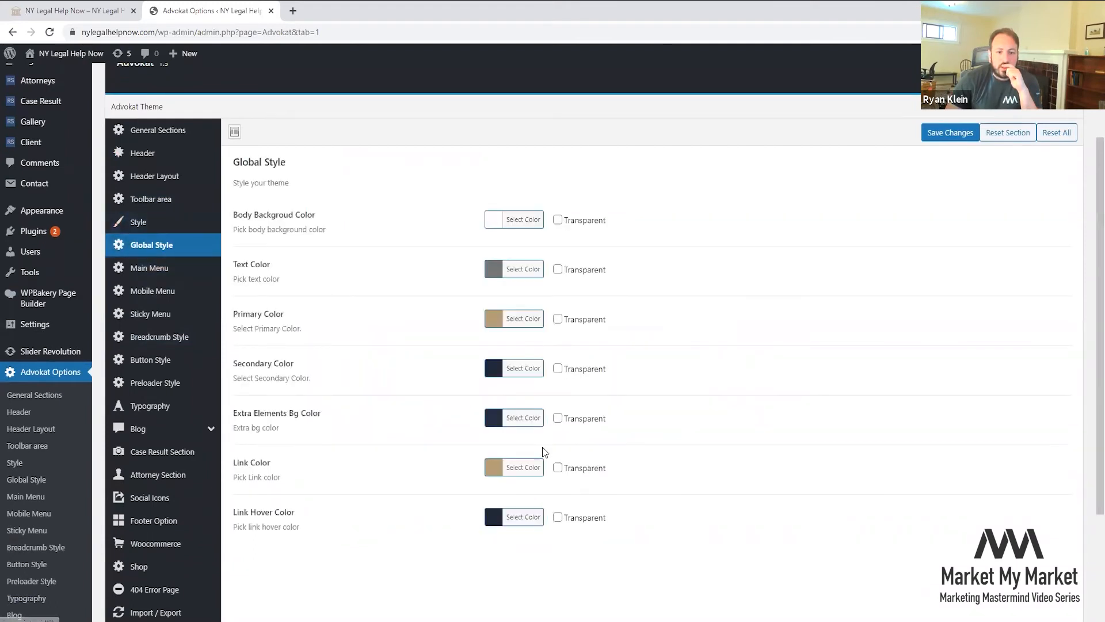
# - Review Main Menu, Mobile Menu, Sticky Menu, Breadcrumb Style and Button Style options
pyautogui.click(171, 277)
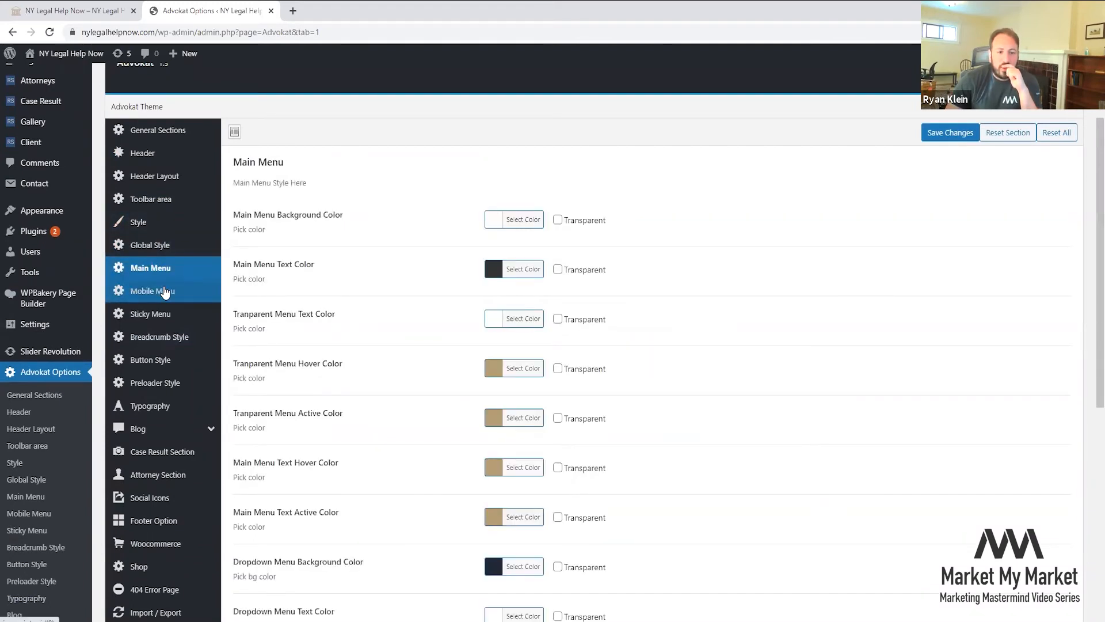
pyautogui.click(164, 291)
pyautogui.click(173, 313)
pyautogui.click(176, 337)
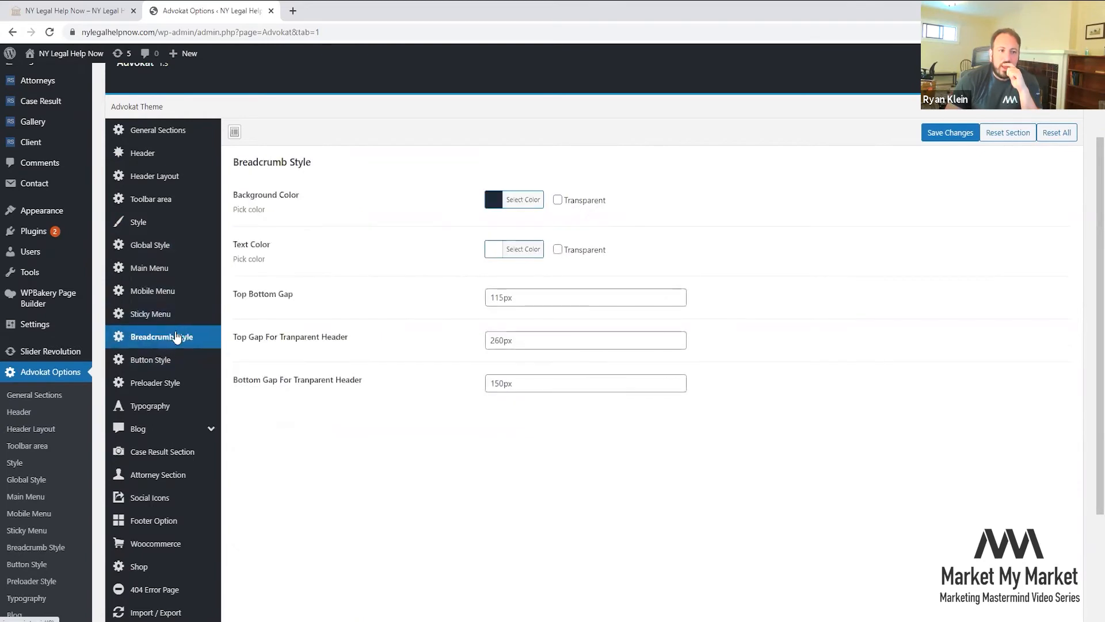
pyautogui.click(169, 360)
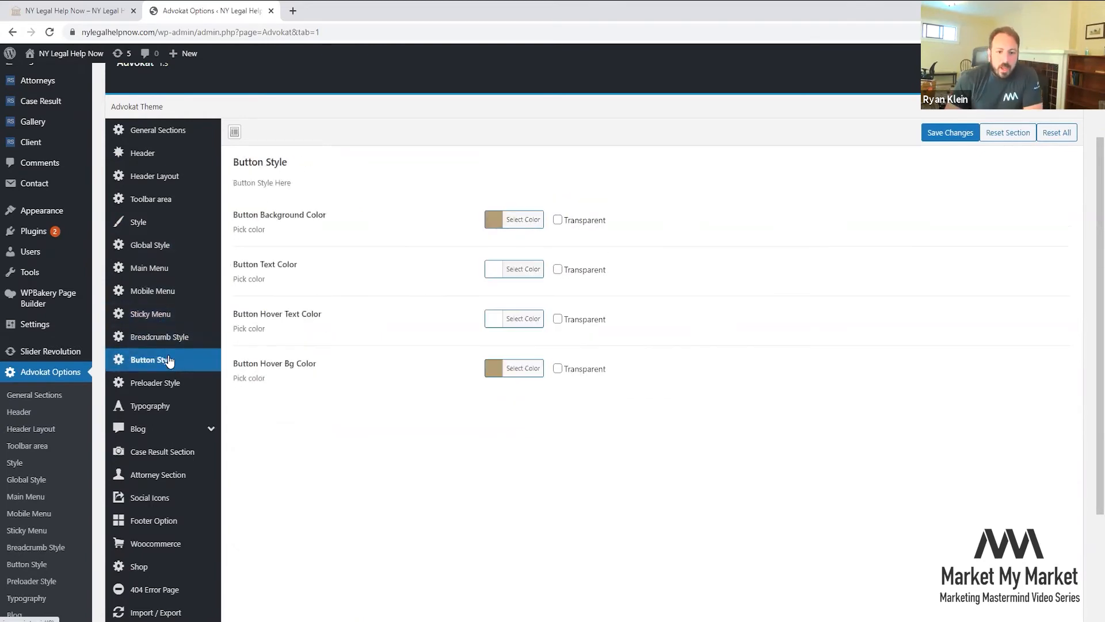
# - Preview the NY Legal Help Now homepage at iPhone X size in Chrome DevTools
pyautogui.hotkey('ctrl', 'shift', 'Tab')
pyautogui.rightClick(417, 217)
pyautogui.click(493, 358)
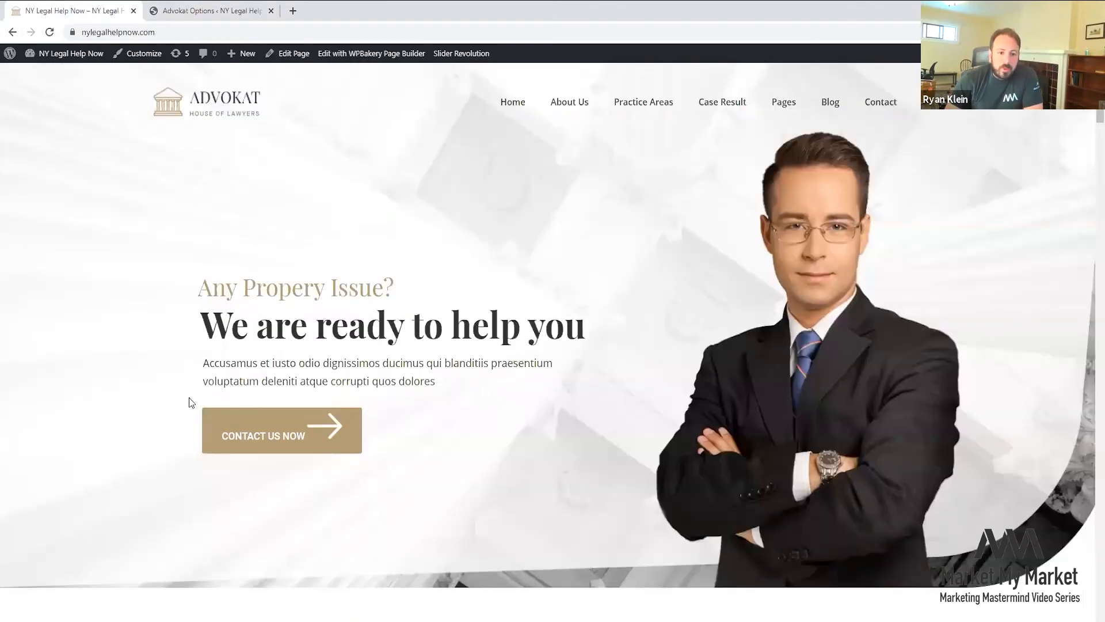
pyautogui.hotkey('ctrl', 'shift', 'm')
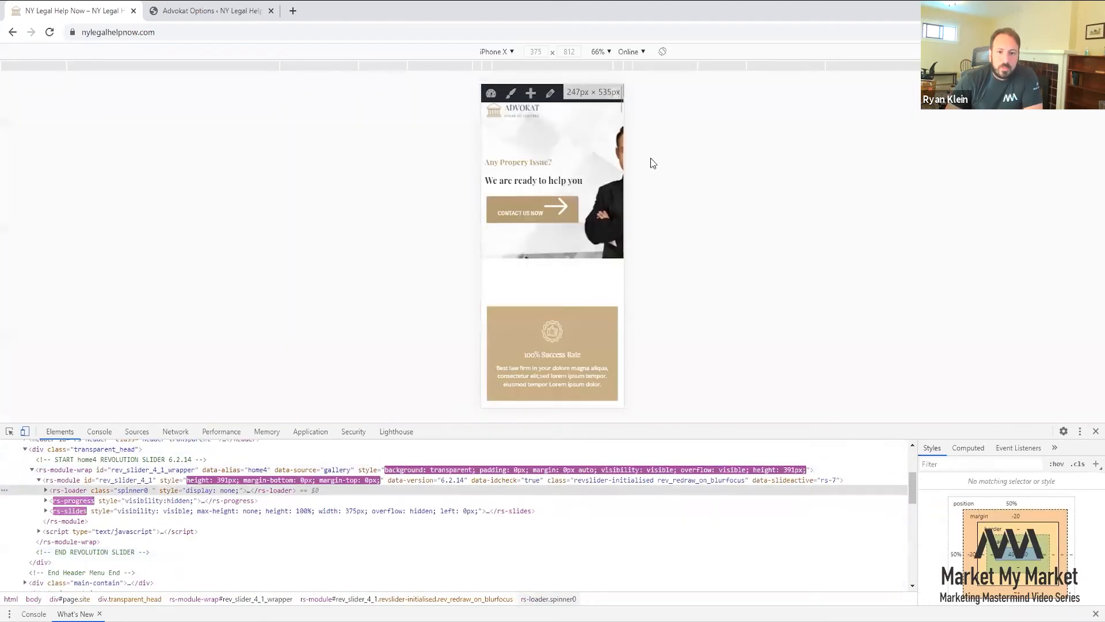
pyautogui.click(49, 32)
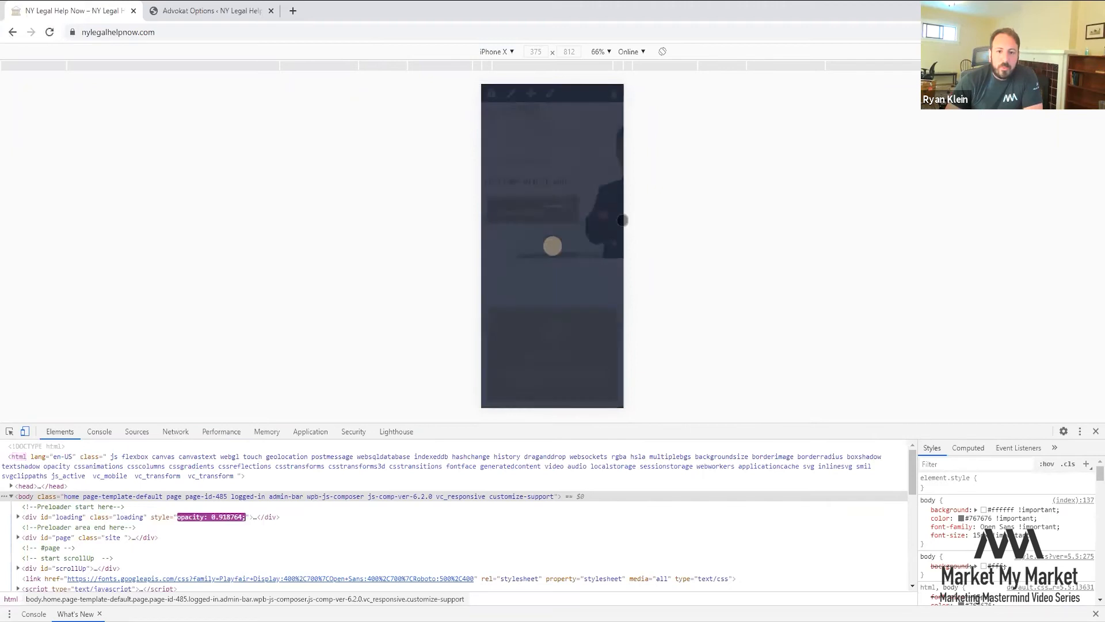
# - Scroll the phone-sized homepage, then close DevTools to restore desktop width
pyautogui.scroll(-5, 564, 215)
pyautogui.scroll(-15, 563, 215)
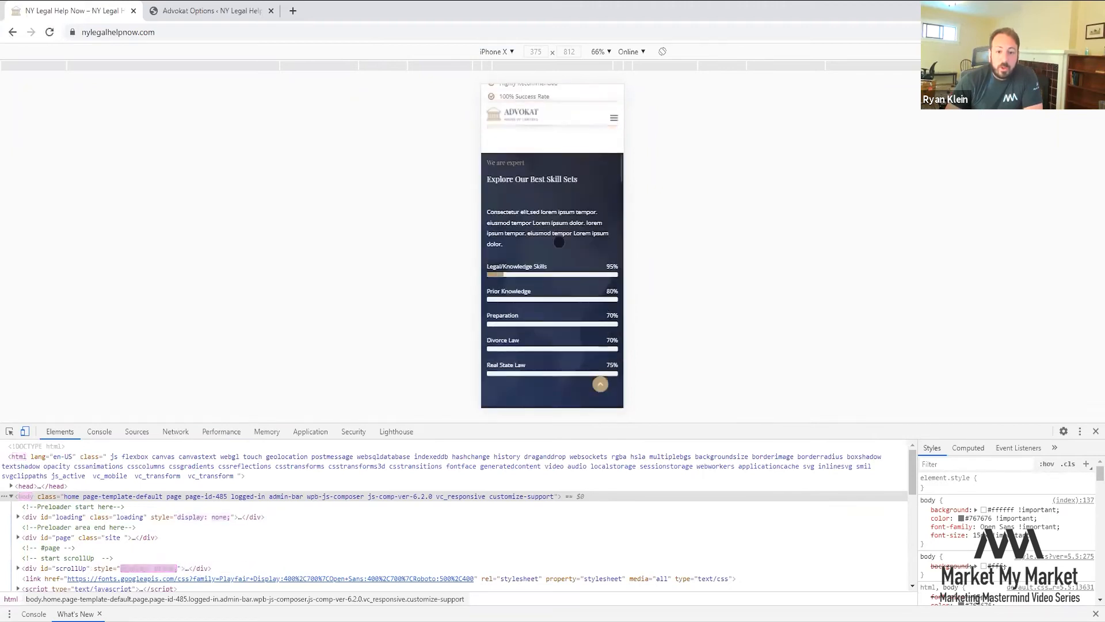
pyautogui.scroll(-10, 558, 248)
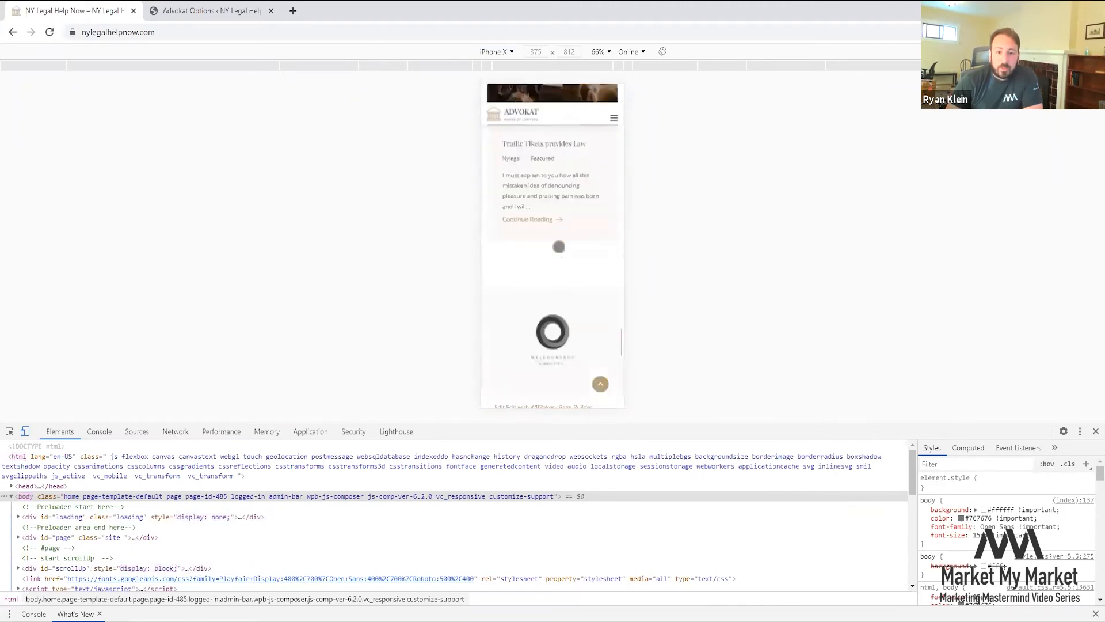
pyautogui.scroll(8, 556, 244)
pyautogui.scroll(12, 556, 244)
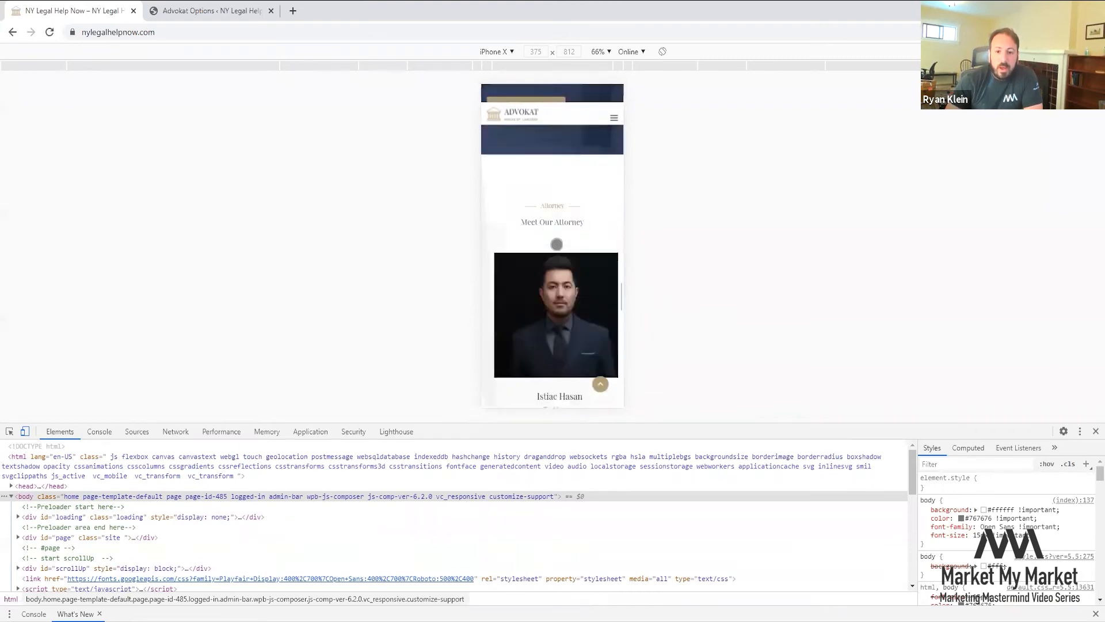
pyautogui.scroll(10, 547, 236)
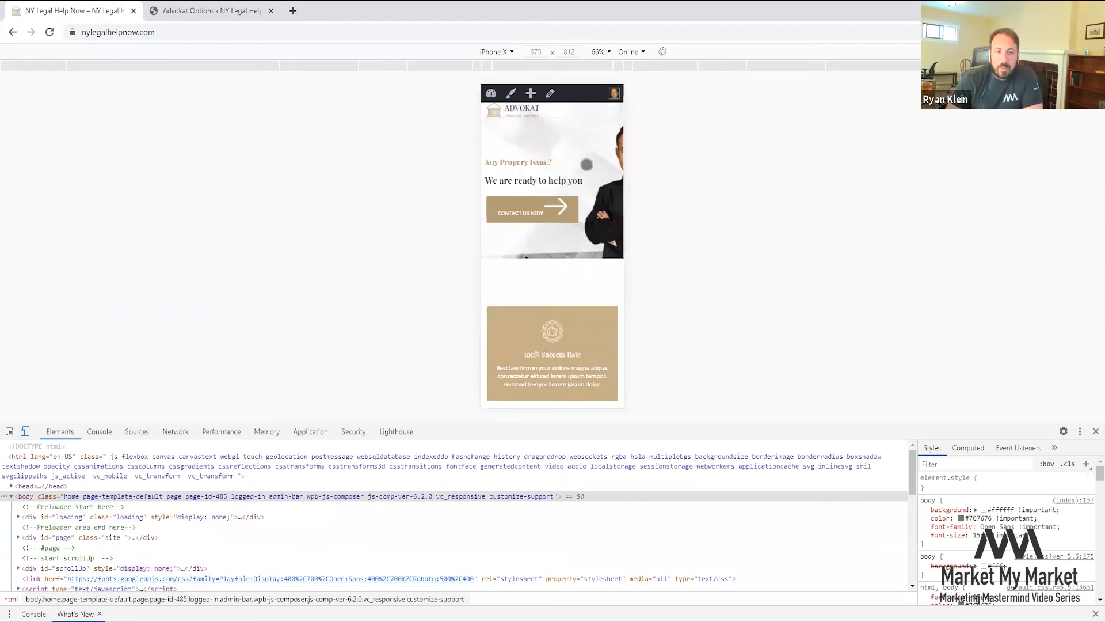
pyautogui.click(1094, 432)
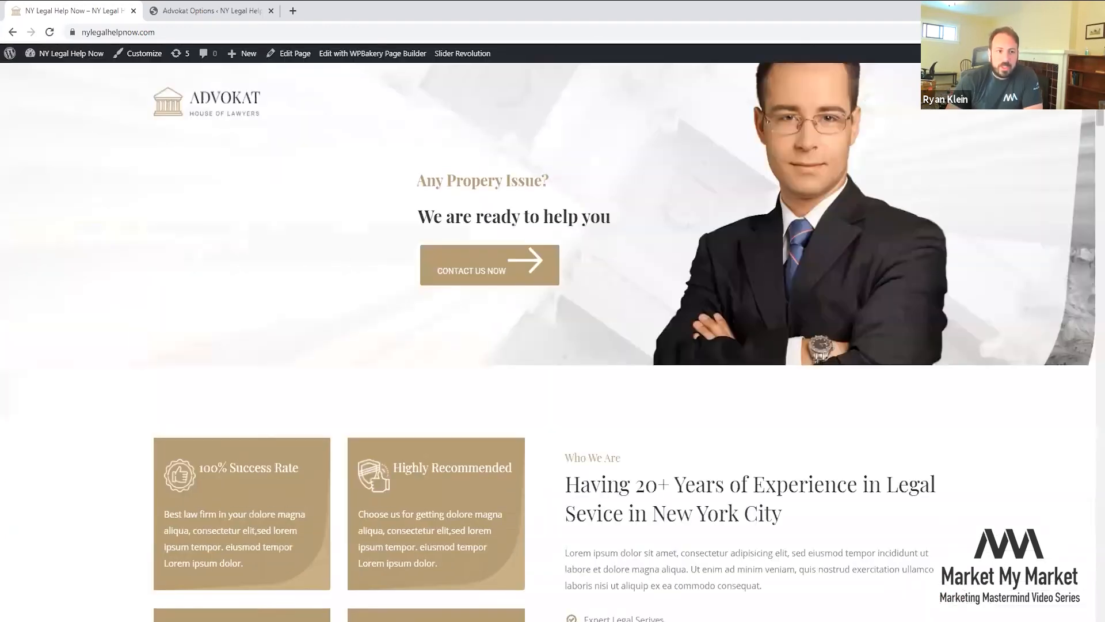
# - Set the Advokat blog grid to 2 Column and save the theme settings
pyautogui.click(212, 10)
pyautogui.click(172, 386)
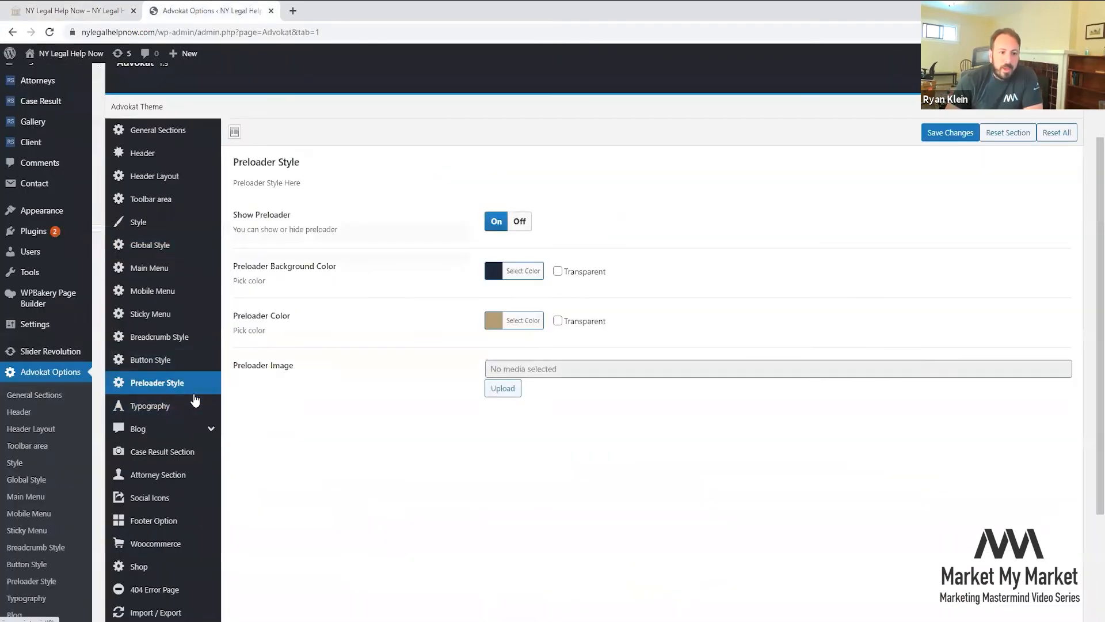
pyautogui.click(173, 428)
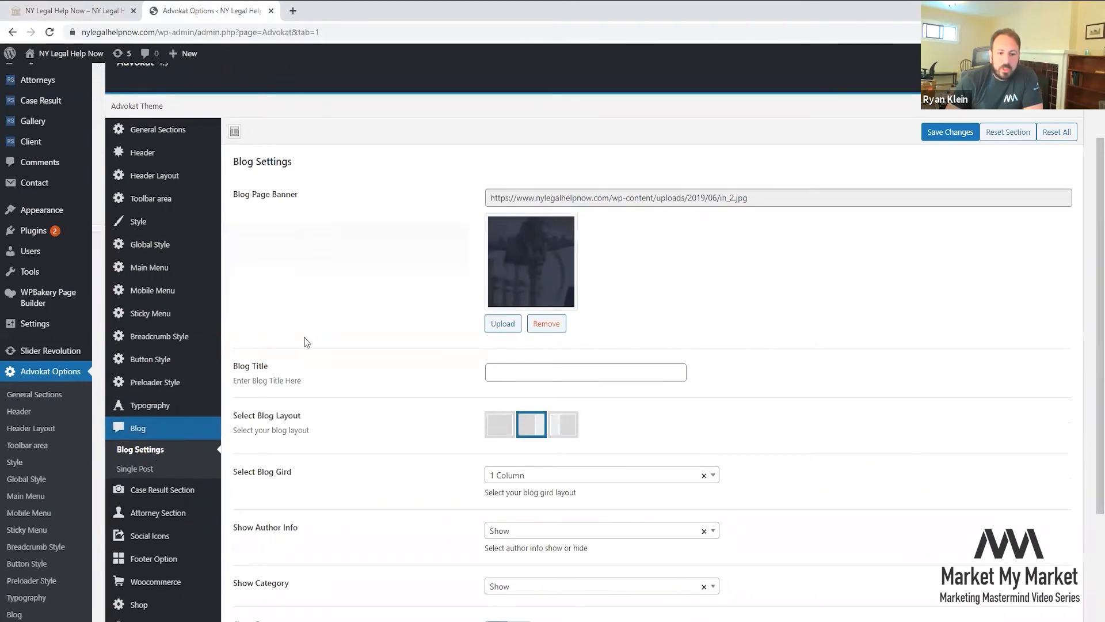
pyautogui.scroll(-2, 304, 336)
pyautogui.click(568, 357)
pyautogui.click(521, 422)
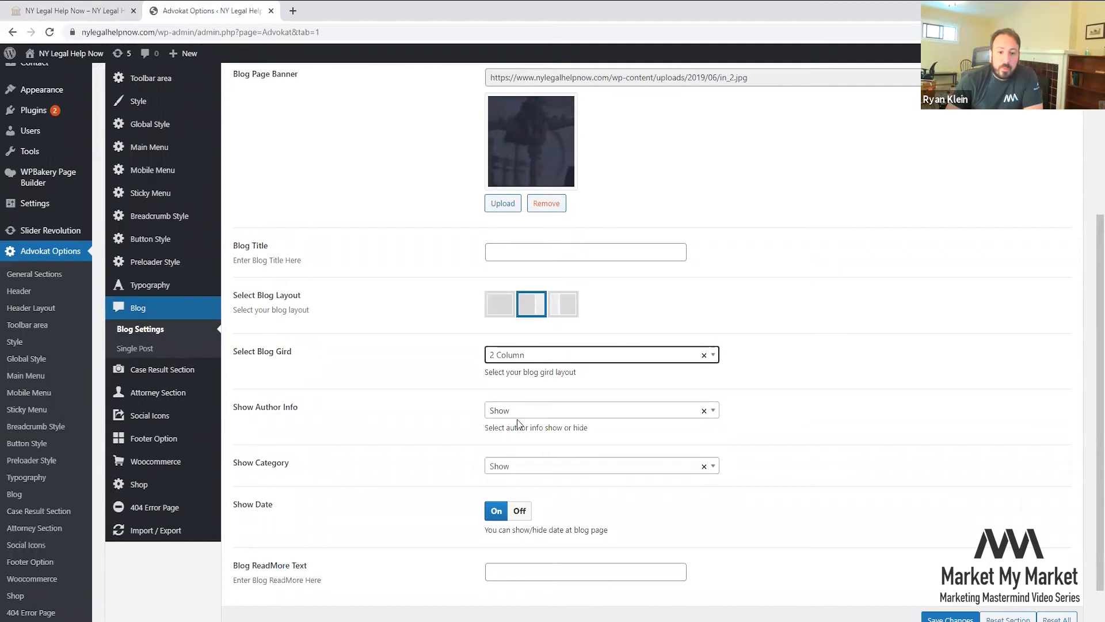
pyautogui.scroll(-1, 744, 377)
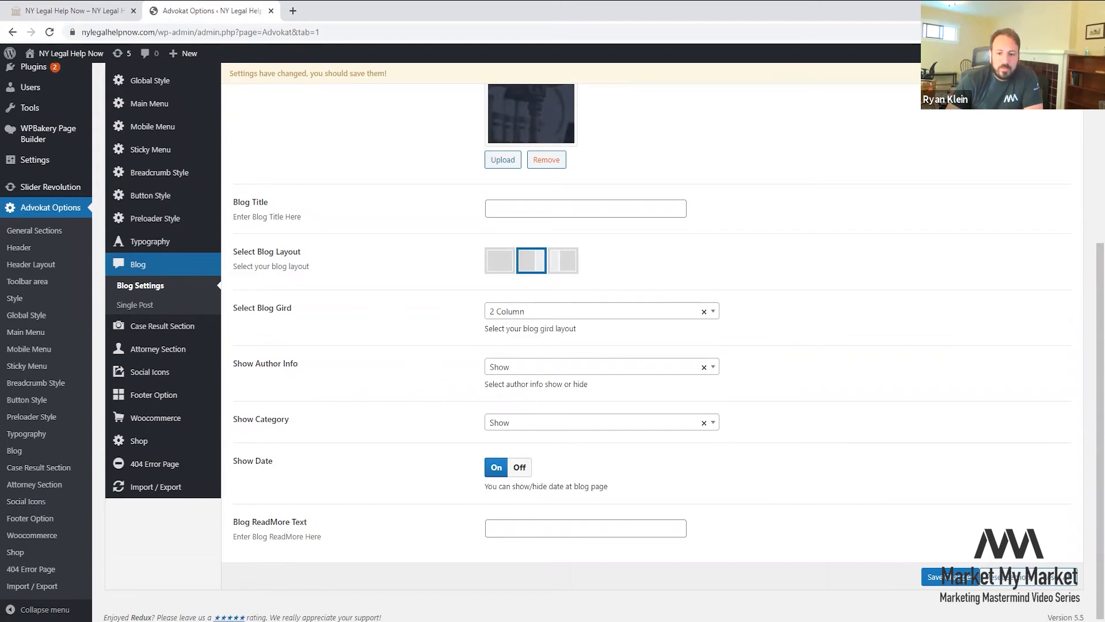
pyautogui.click(938, 578)
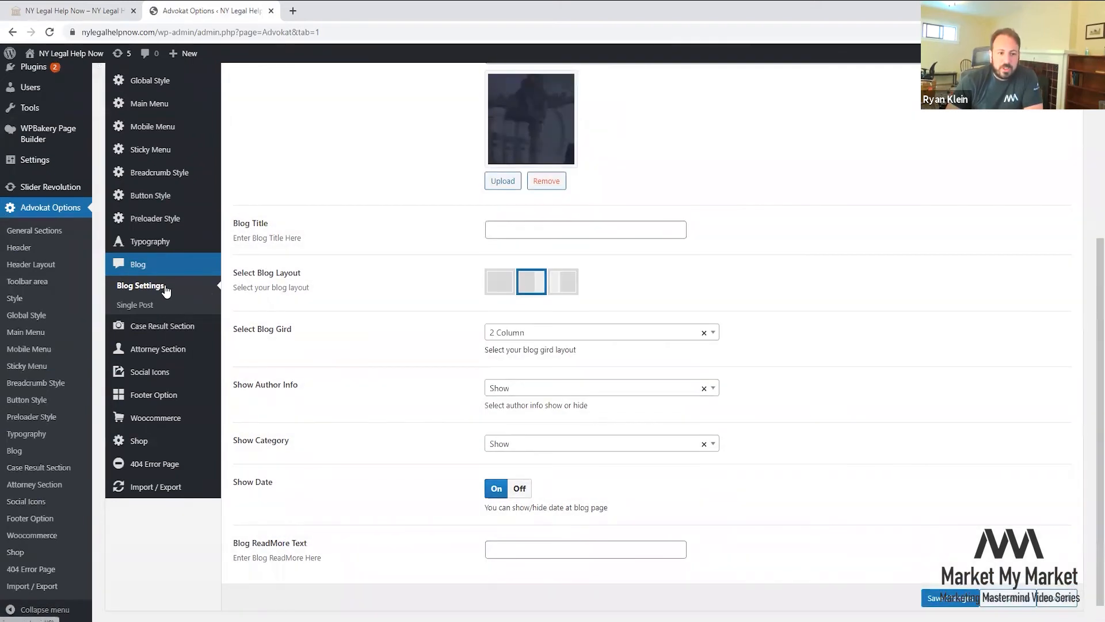
# - Browse the Single Post, Case Result, Attorney, Social Icons and Footer Option sections
pyautogui.click(142, 305)
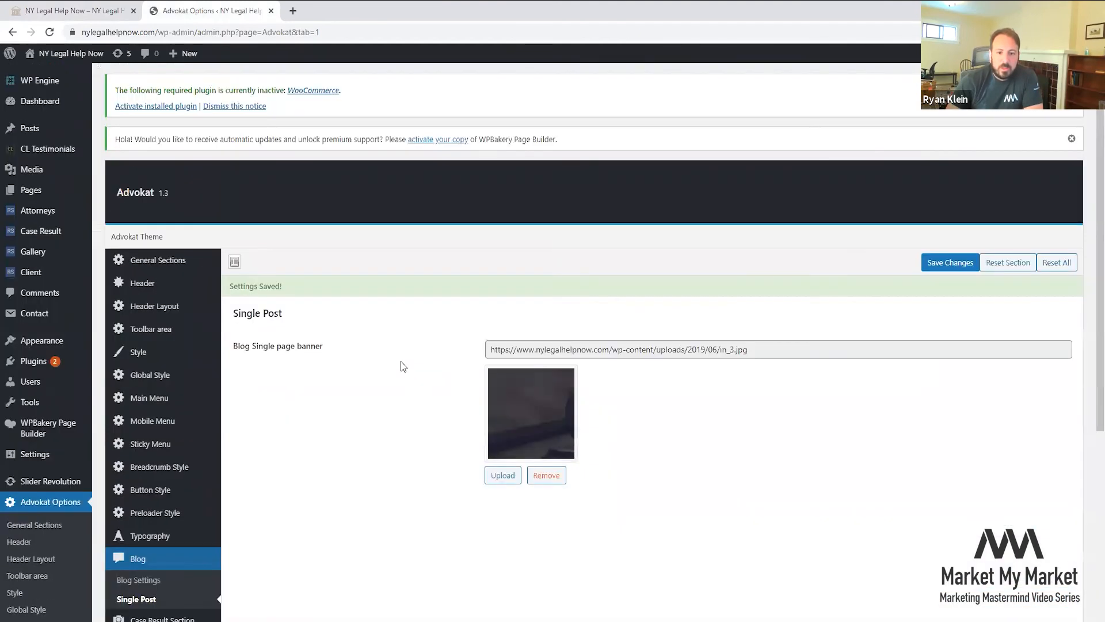
pyautogui.scroll(-3, 395, 361)
pyautogui.click(173, 442)
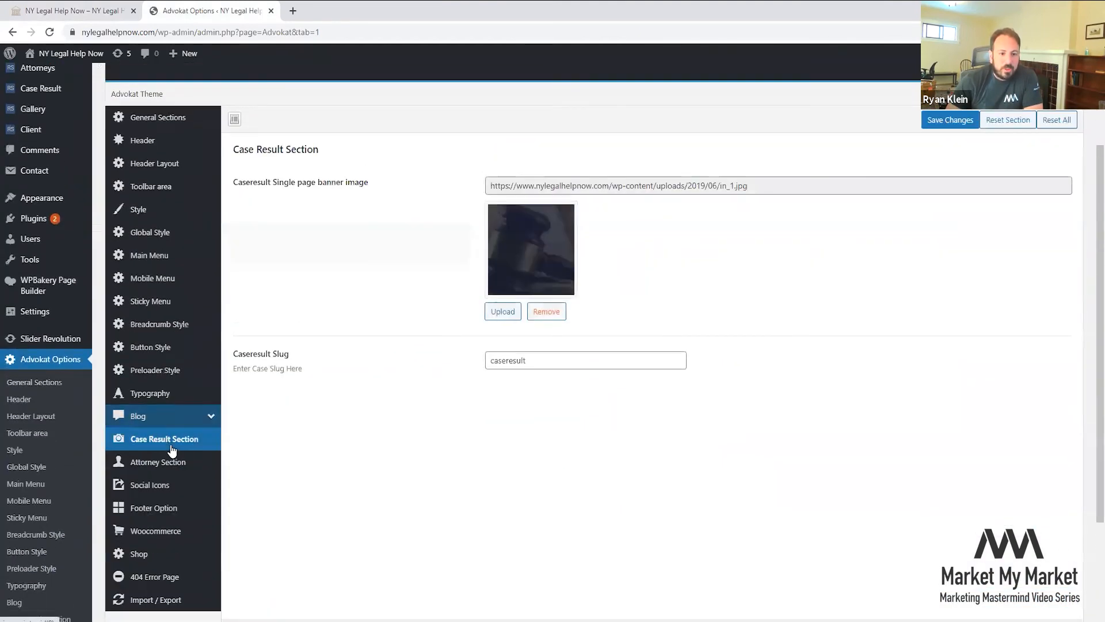
pyautogui.click(164, 461)
pyautogui.click(161, 485)
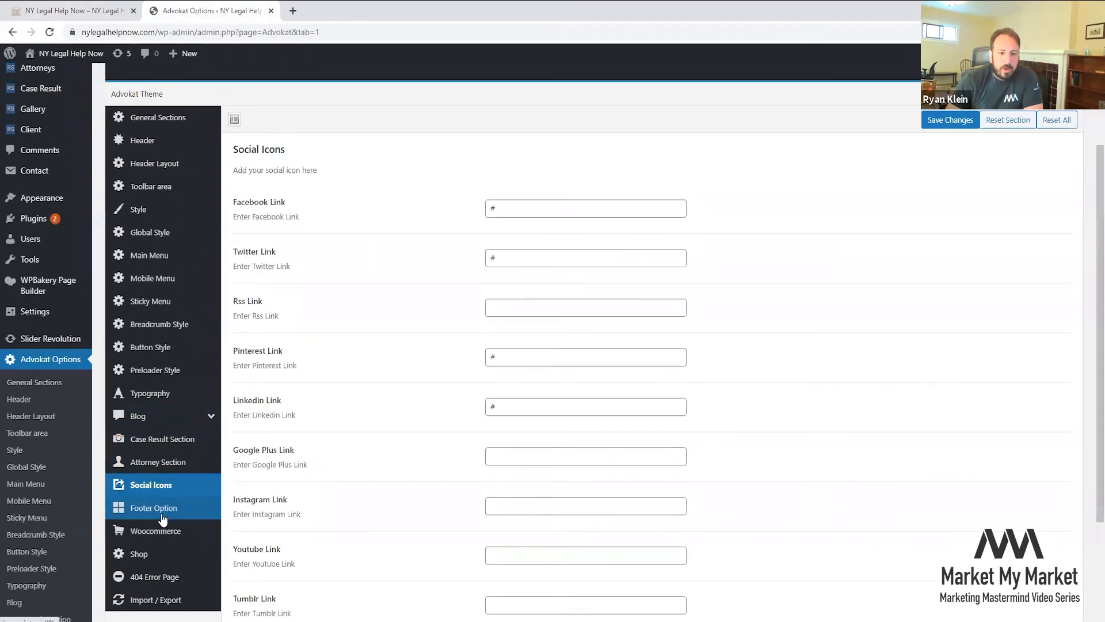
pyautogui.scroll(-3, 506, 119)
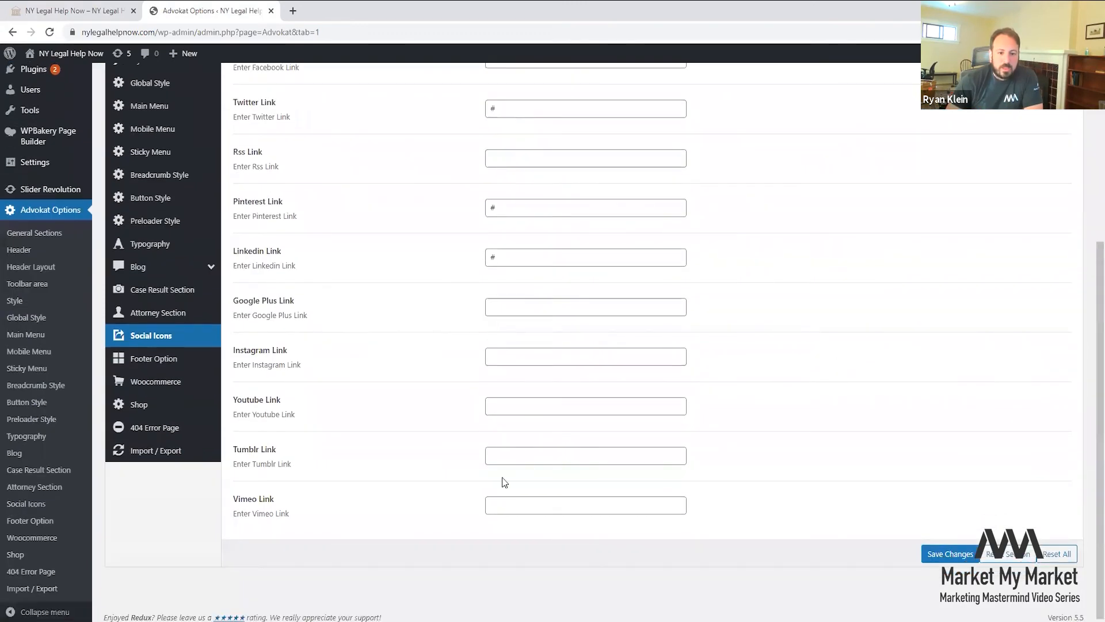
pyautogui.click(154, 358)
pyautogui.scroll(5, 380, 385)
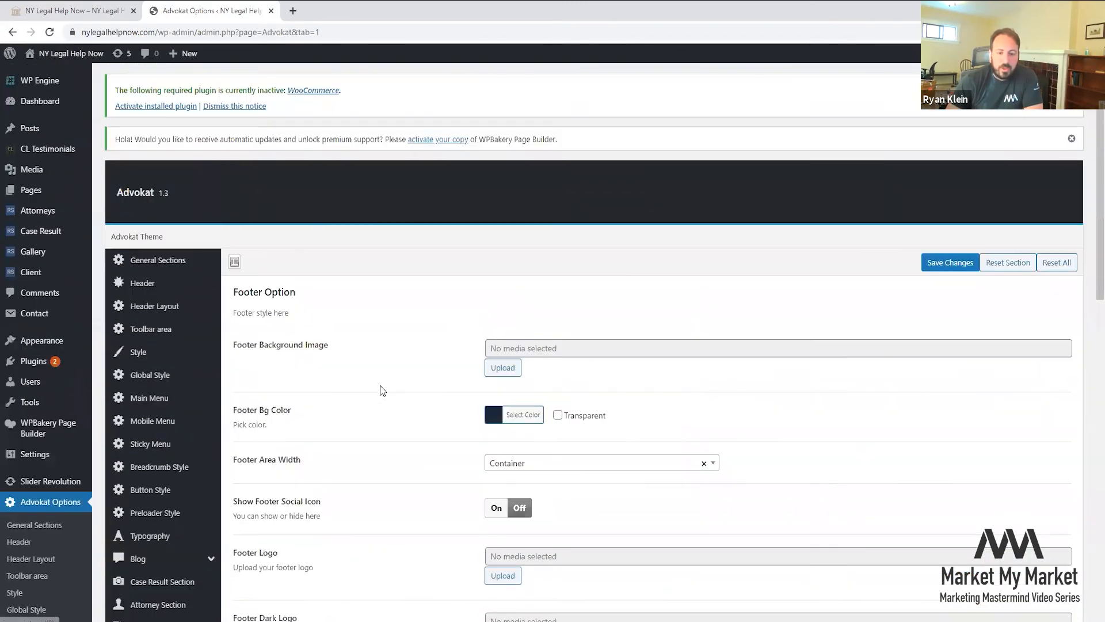
pyautogui.scroll(-7, 380, 388)
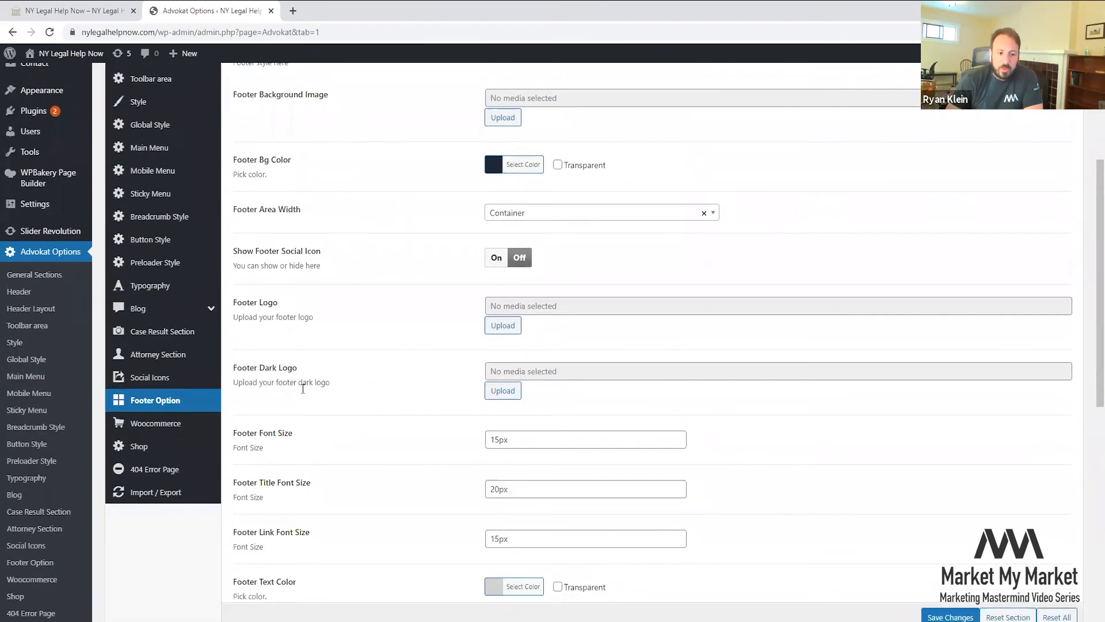
pyautogui.scroll(8, 543, 410)
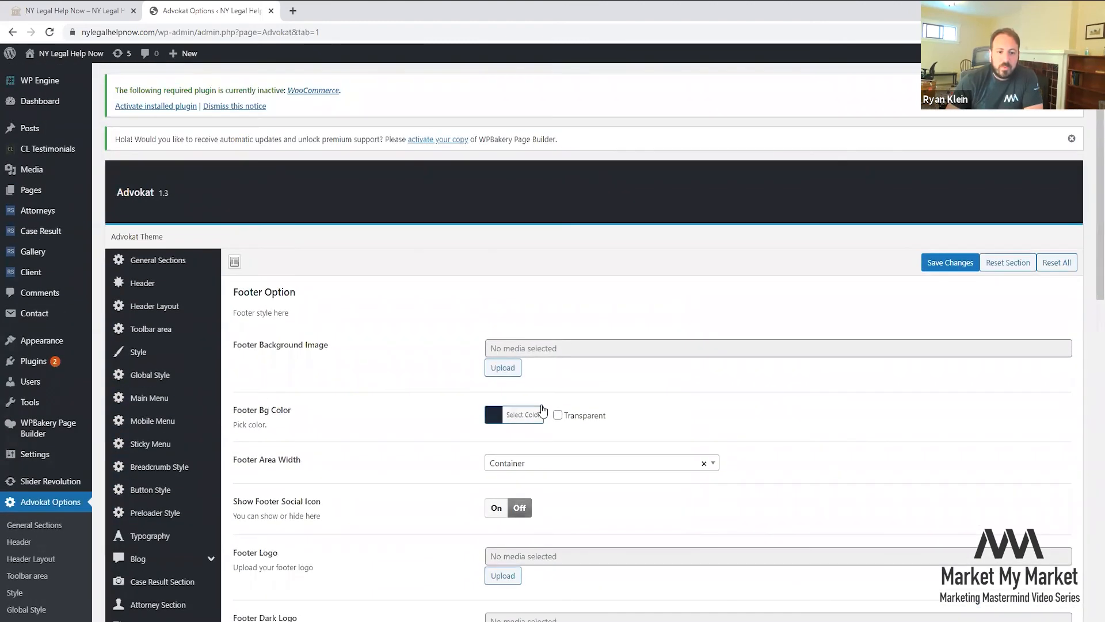
pyautogui.scroll(-3, 543, 409)
pyautogui.scroll(-10, 542, 410)
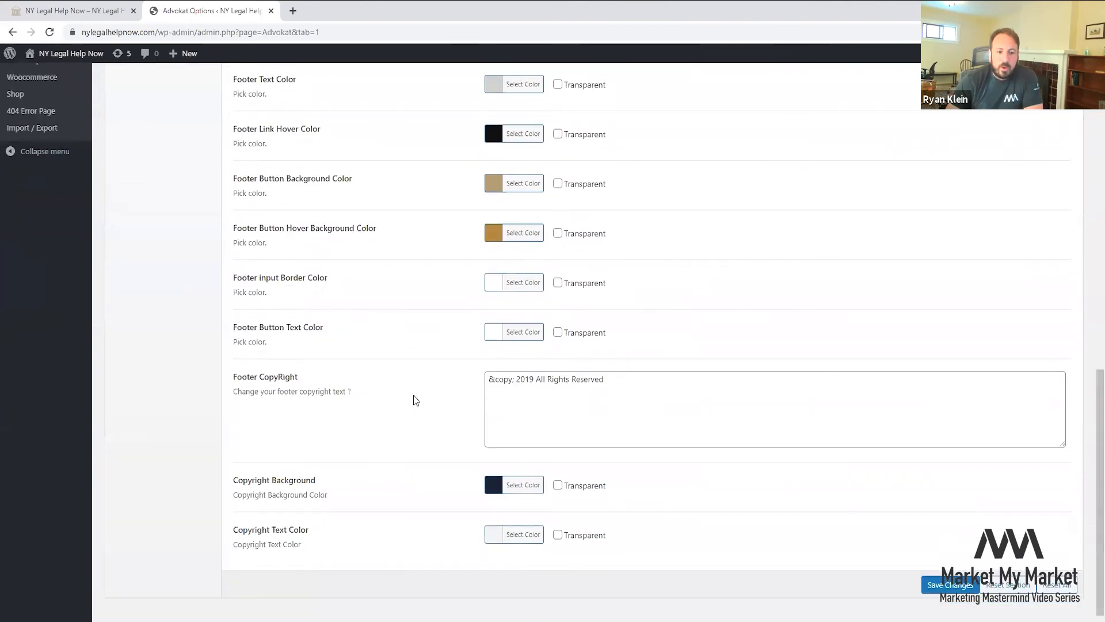
pyautogui.tripleClick(627, 387)
pyautogui.click(668, 392)
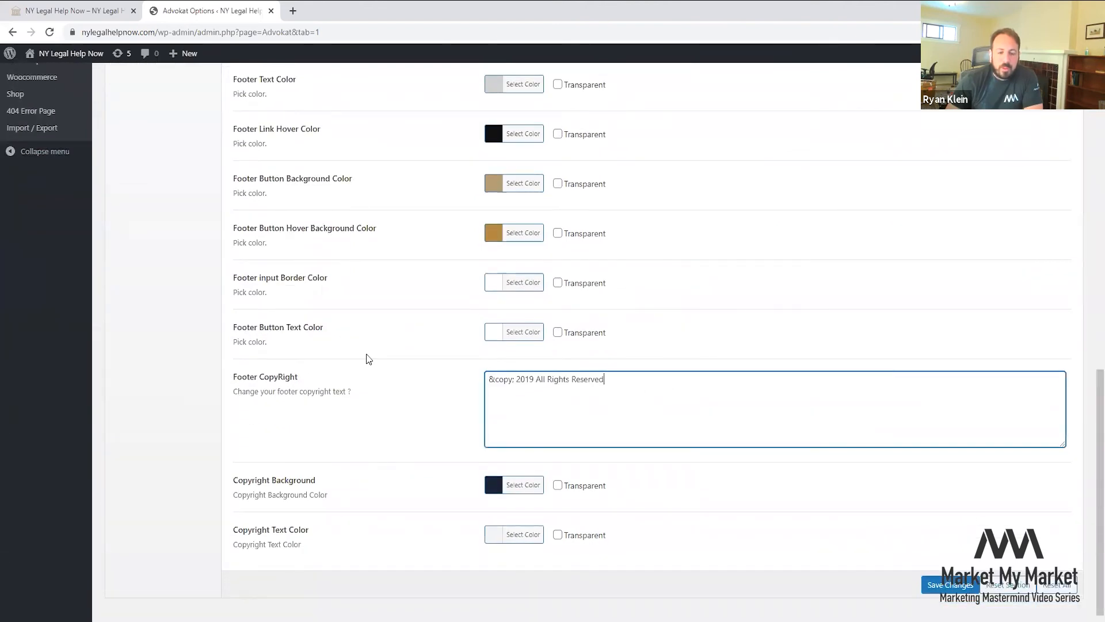
pyautogui.scroll(7, 363, 357)
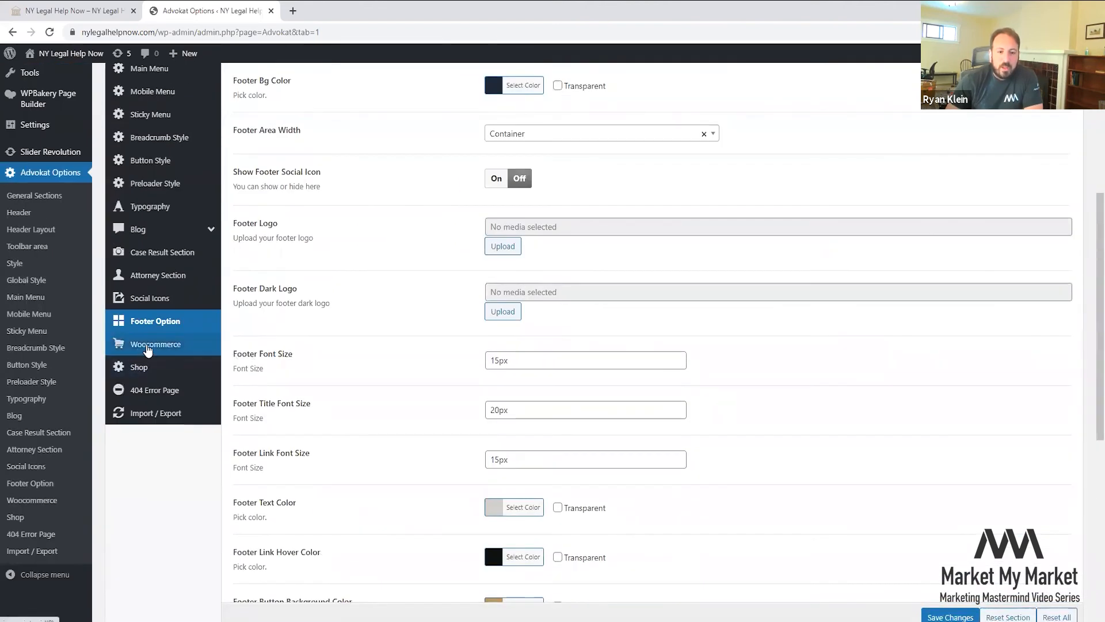
# - Review the Woocommerce, Shop, 404 Error Page and Import / Export sections, then view the live homepage
pyautogui.click(166, 345)
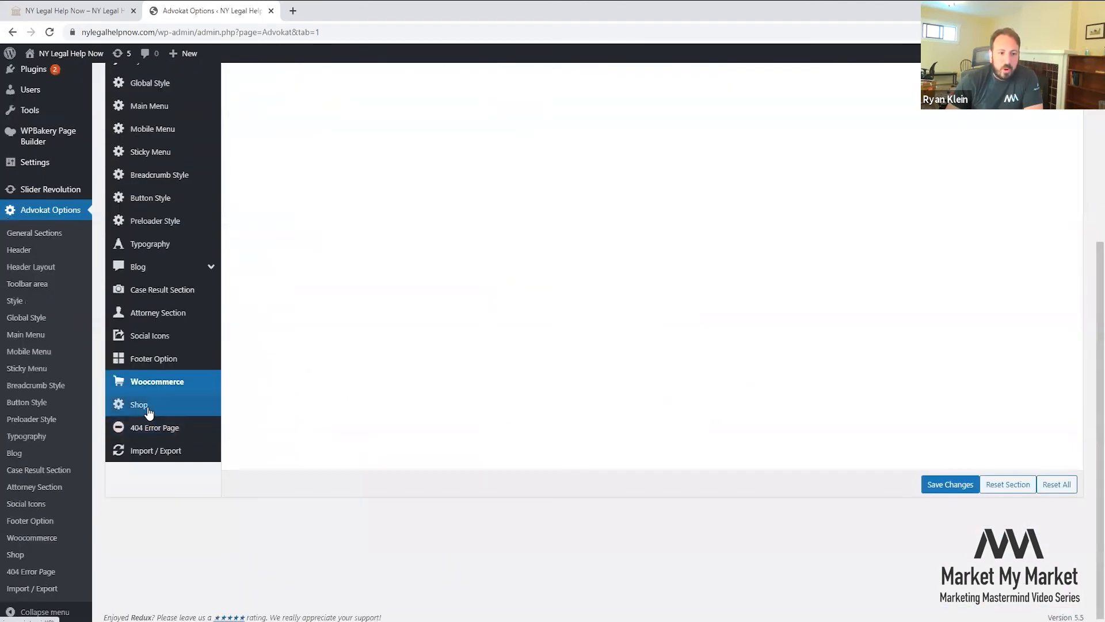
pyautogui.click(163, 405)
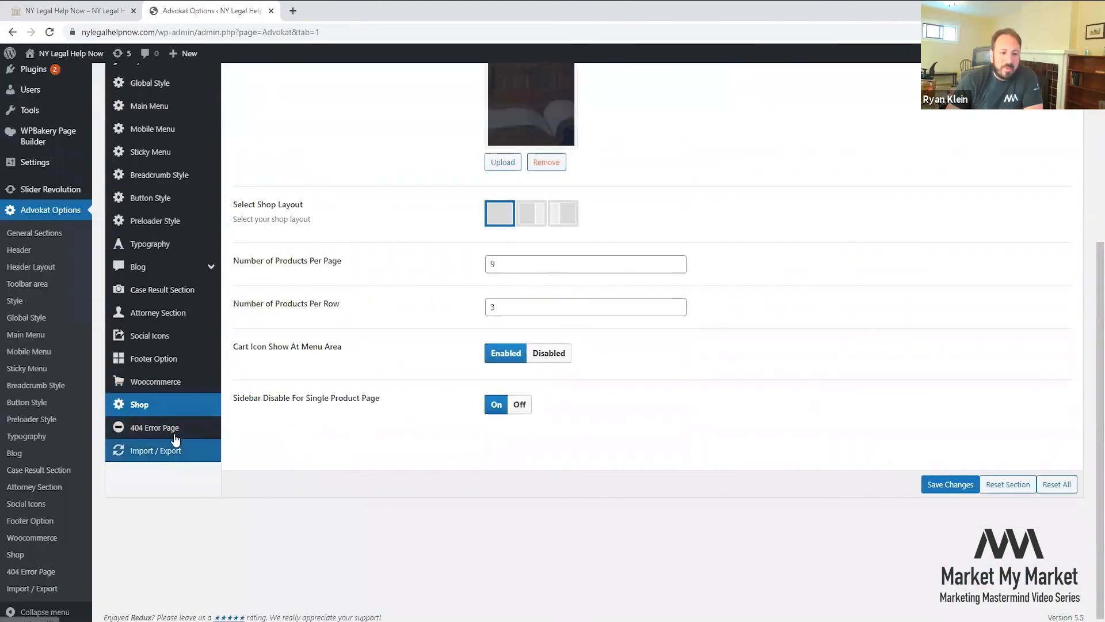
pyautogui.click(172, 433)
pyautogui.click(170, 450)
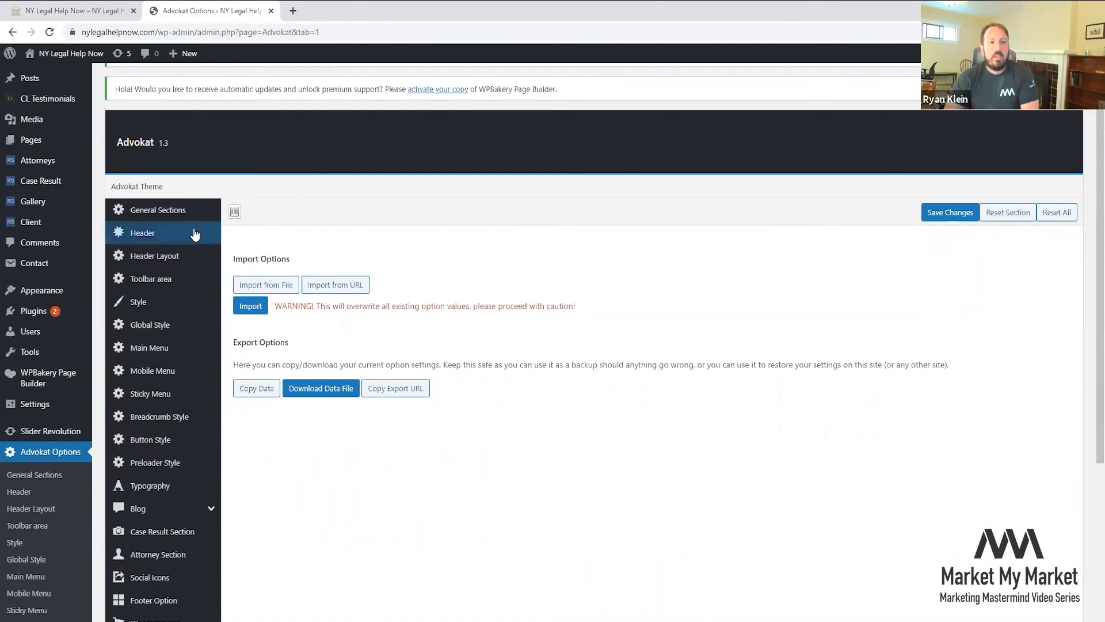
pyautogui.scroll(1, 187, 178)
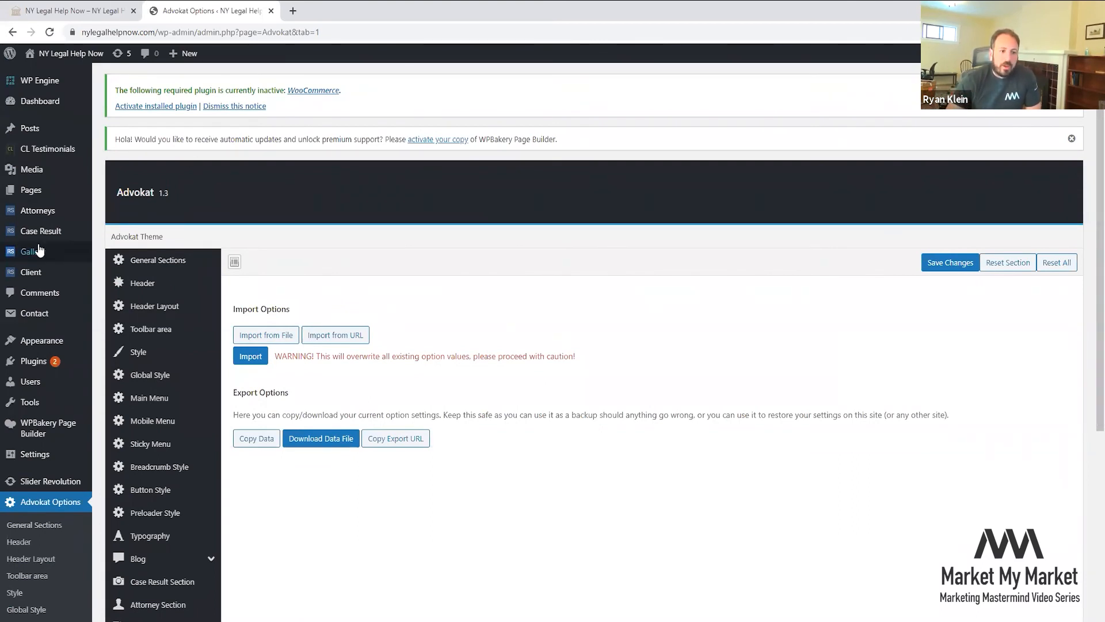
pyautogui.click(100, 4)
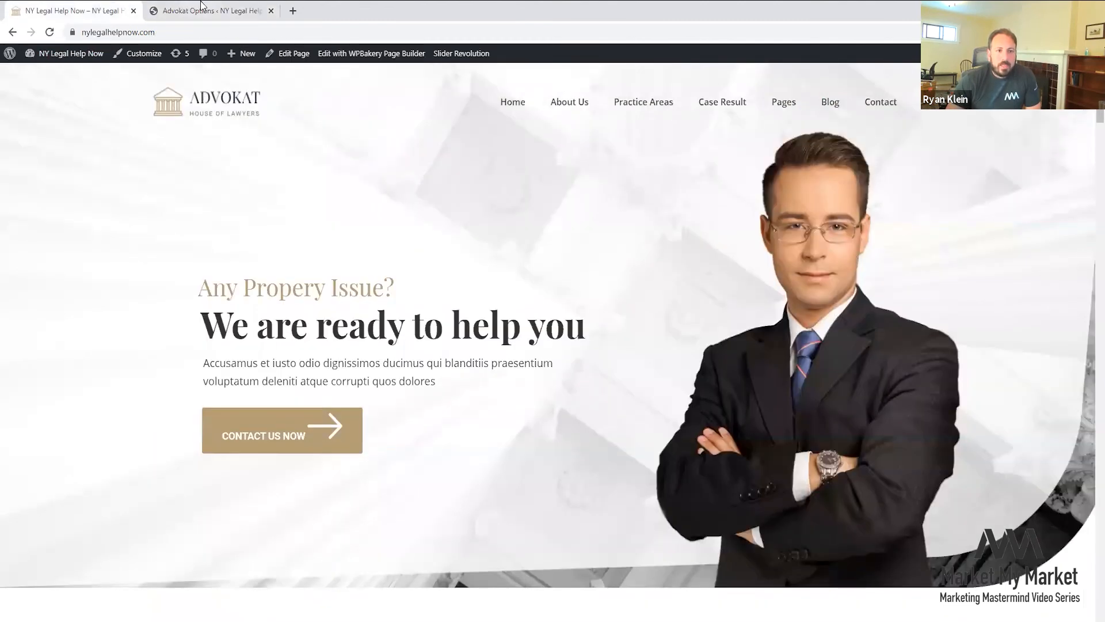
# - Look over the live homepage again, then go via the Dashboard to the 13 published posts
pyautogui.click(201, 4)
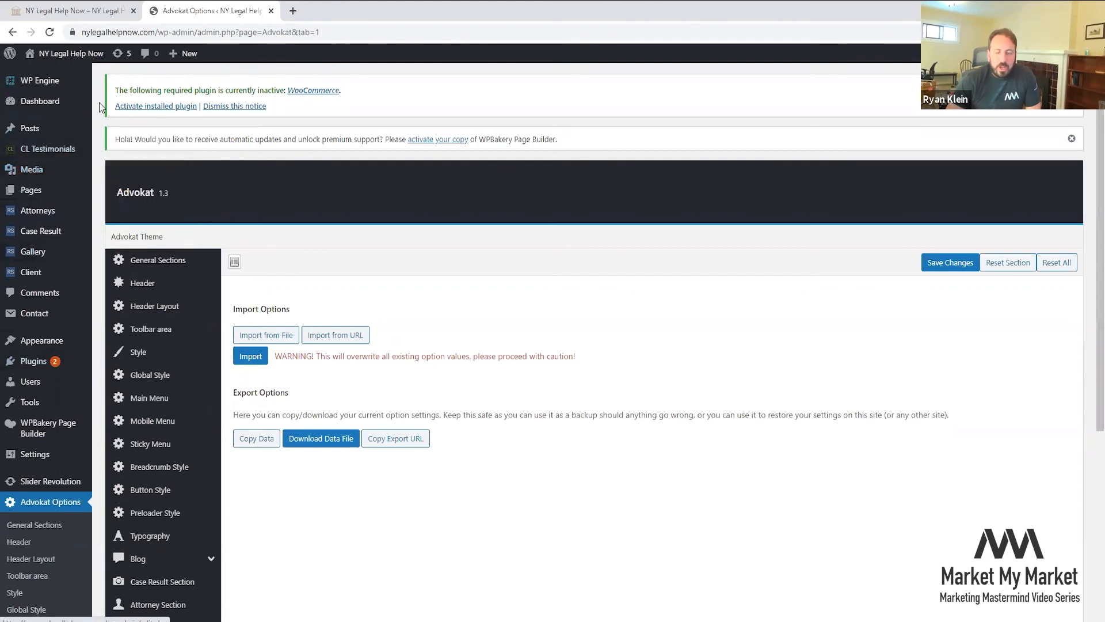
pyautogui.click(98, 7)
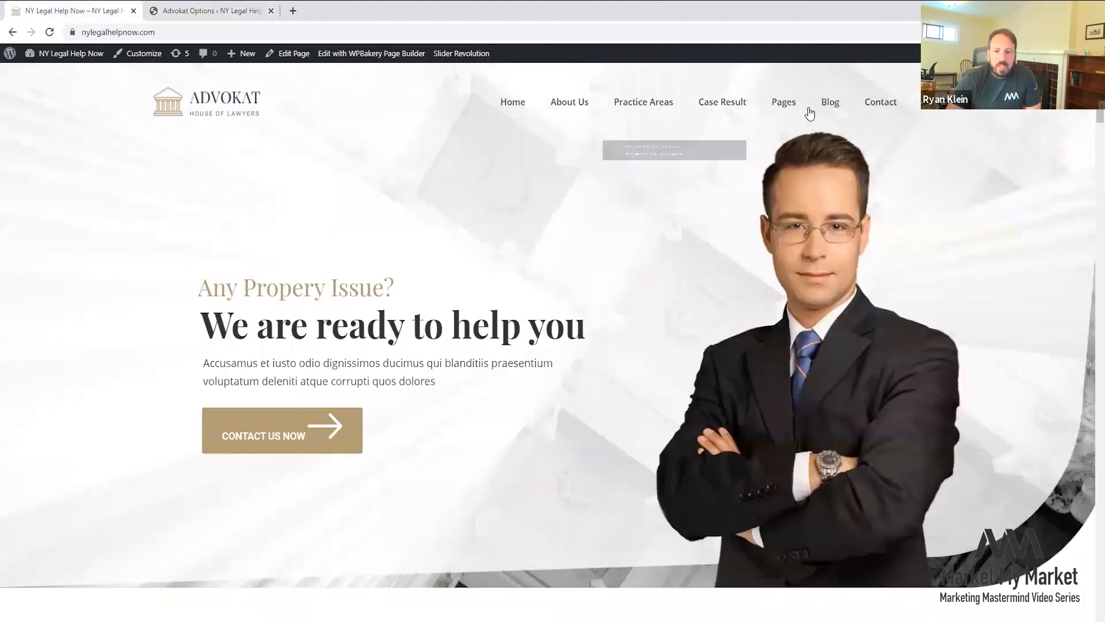
pyautogui.scroll(-2, 817, 184)
pyautogui.scroll(-12, 816, 181)
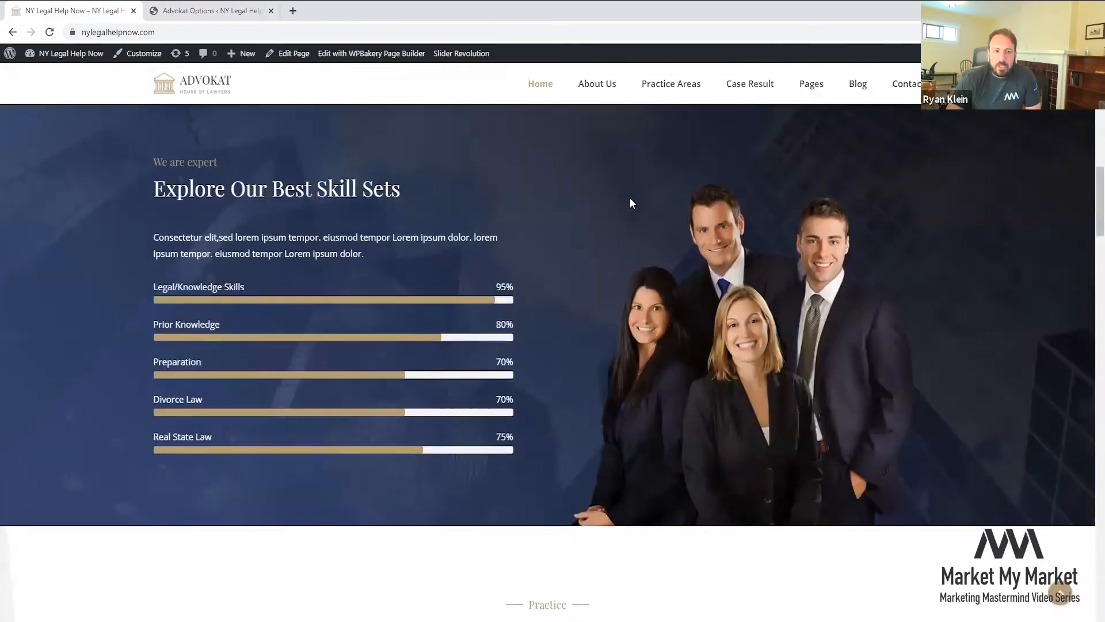
pyautogui.scroll(6, 630, 198)
pyautogui.click(76, 53)
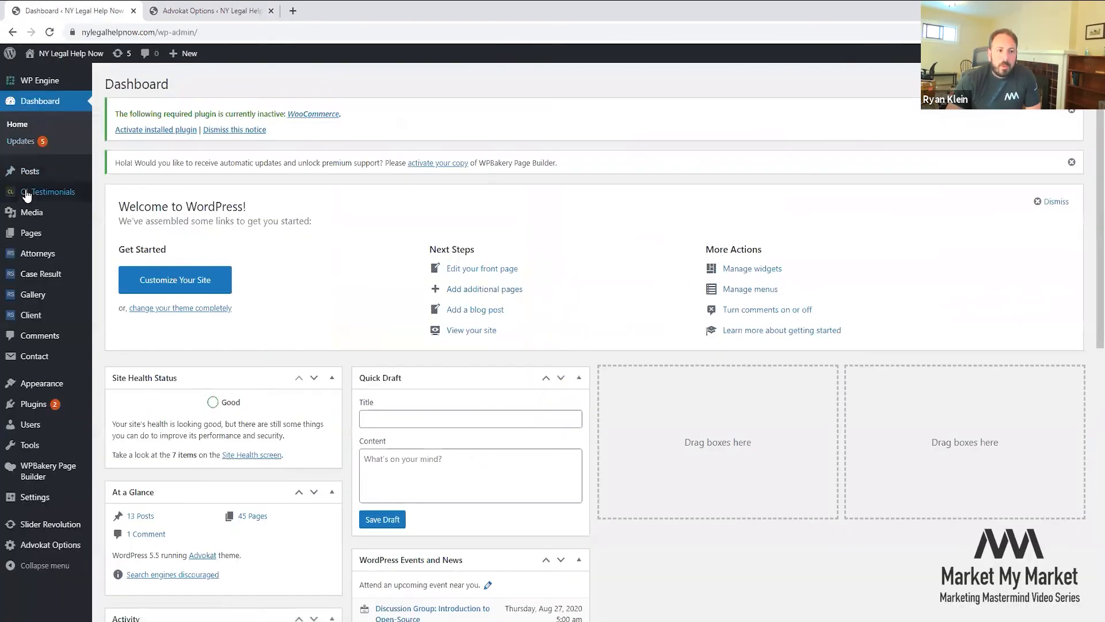
pyautogui.moveTo(28, 174)
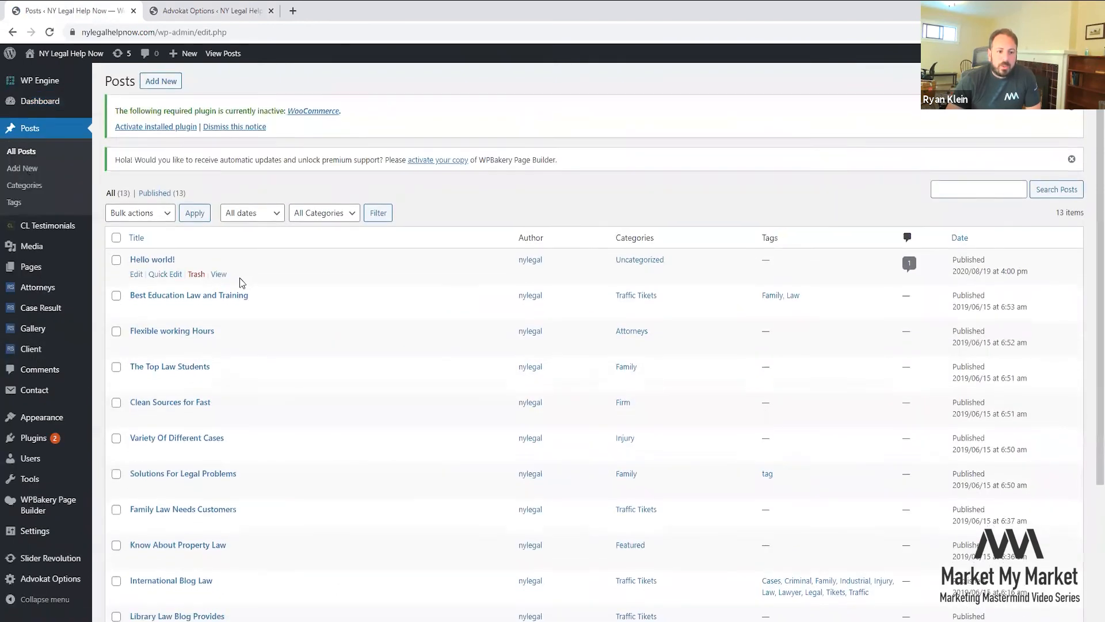
# - Browse the posts list and view the Know About Property Law post on the live site
pyautogui.scroll(-3, 234, 276)
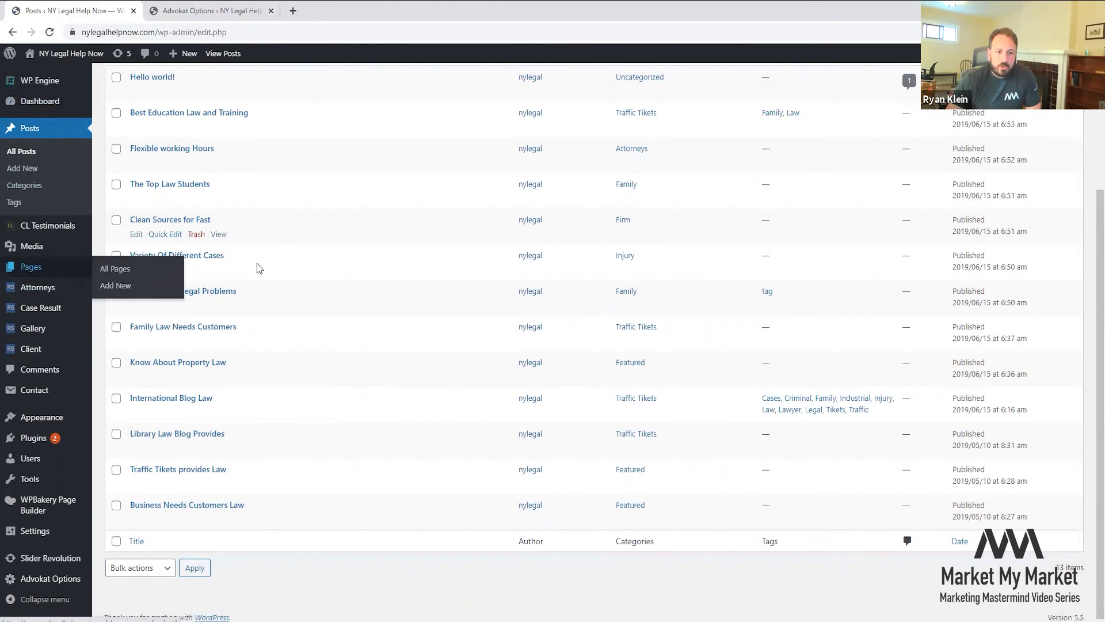
pyautogui.scroll(3, 242, 300)
pyautogui.scroll(-3, 198, 294)
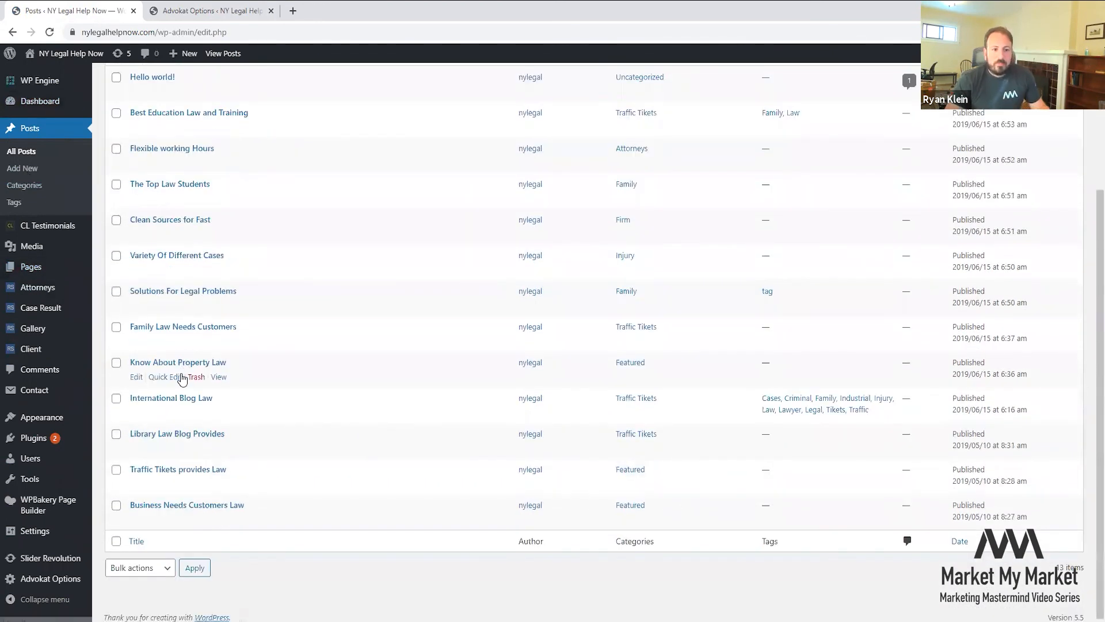
pyautogui.click(218, 377)
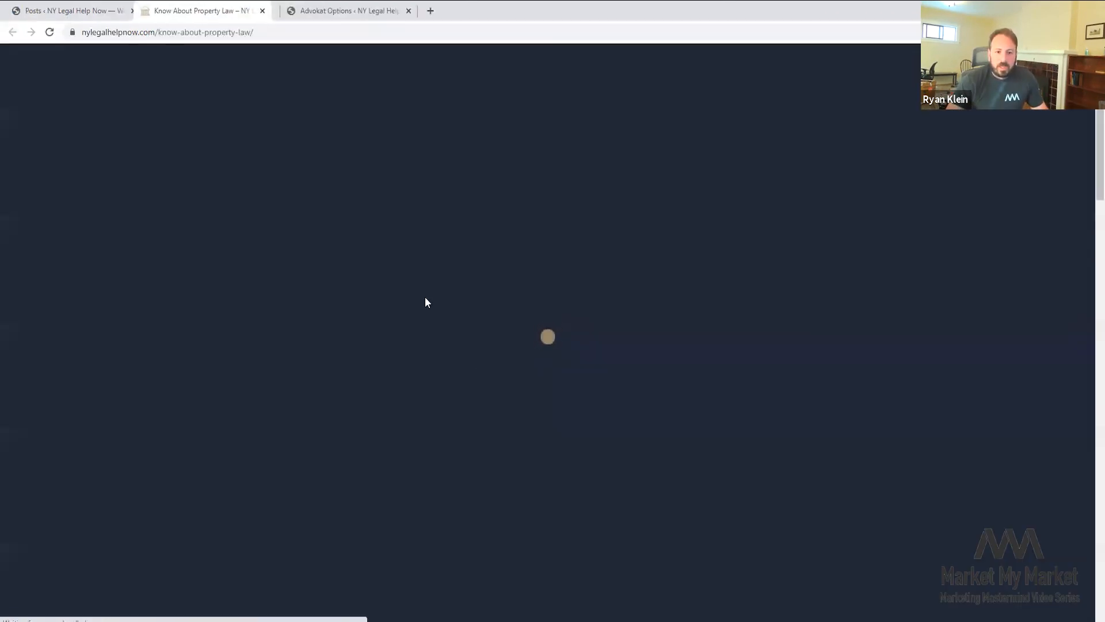
# - Read through the post, close its tab, and open the 46-item Pages list
pyautogui.scroll(-12, 426, 344)
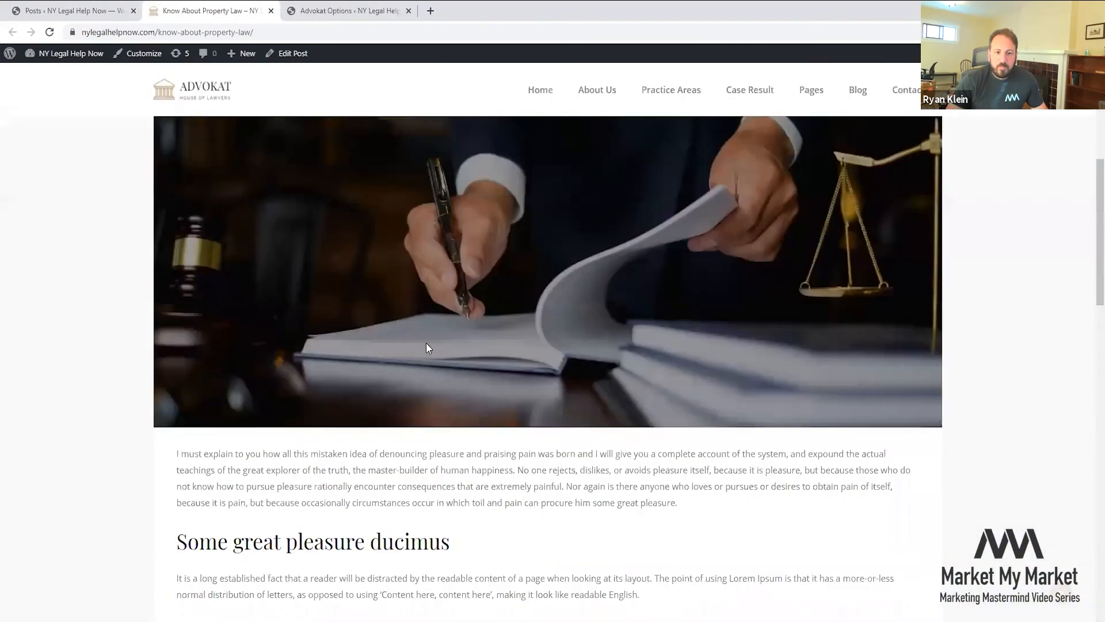
pyautogui.scroll(-10, 426, 344)
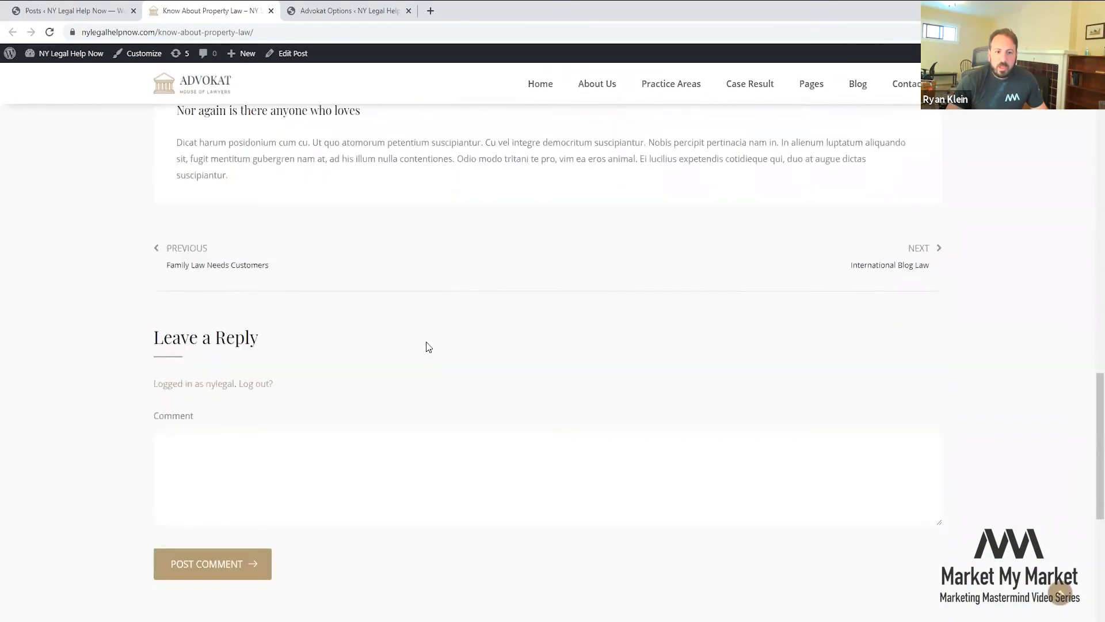
pyautogui.scroll(2, 416, 340)
pyautogui.middleClick(221, 10)
pyautogui.click(87, 10)
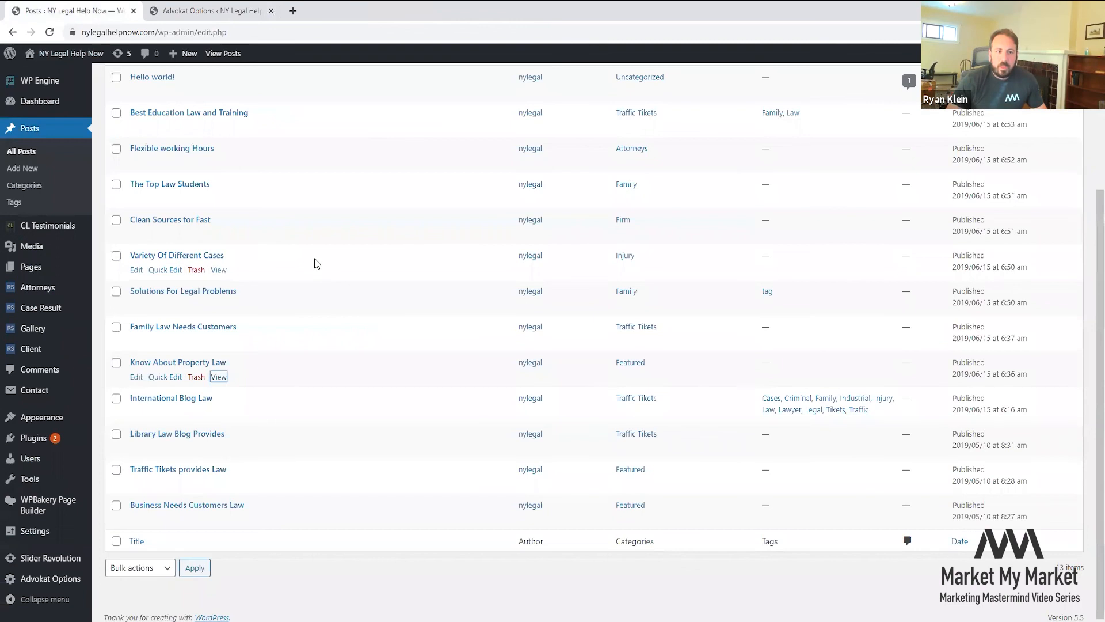
pyautogui.click(31, 267)
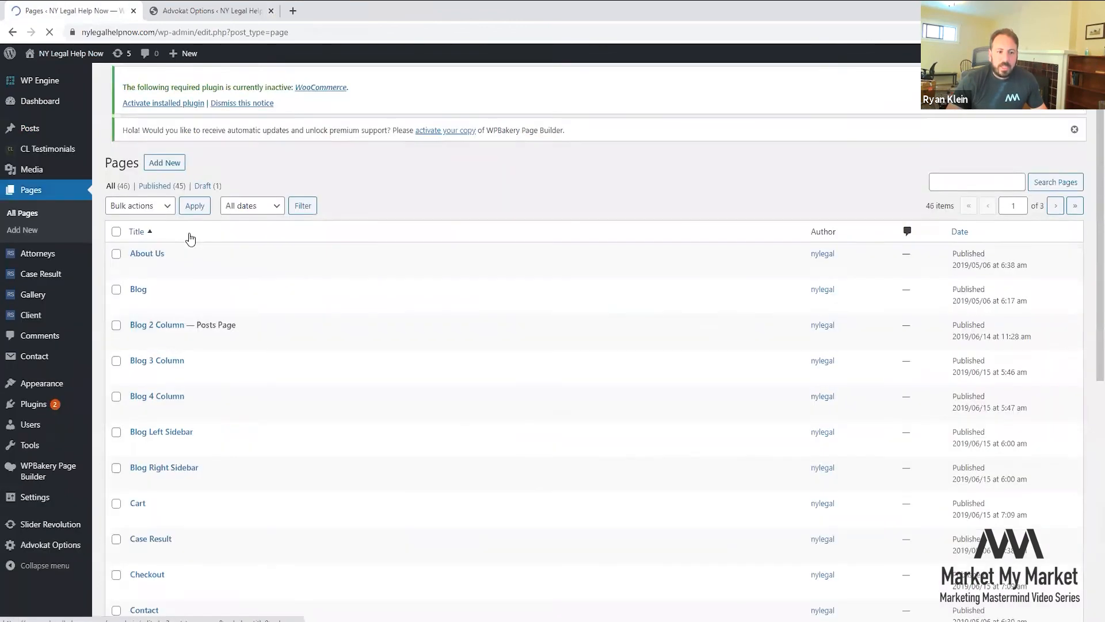
# - Scroll through the Pages list, then return to the Advokat Options Import / Export section
pyautogui.scroll(-5, 189, 228)
pyautogui.scroll(-2, 156, 203)
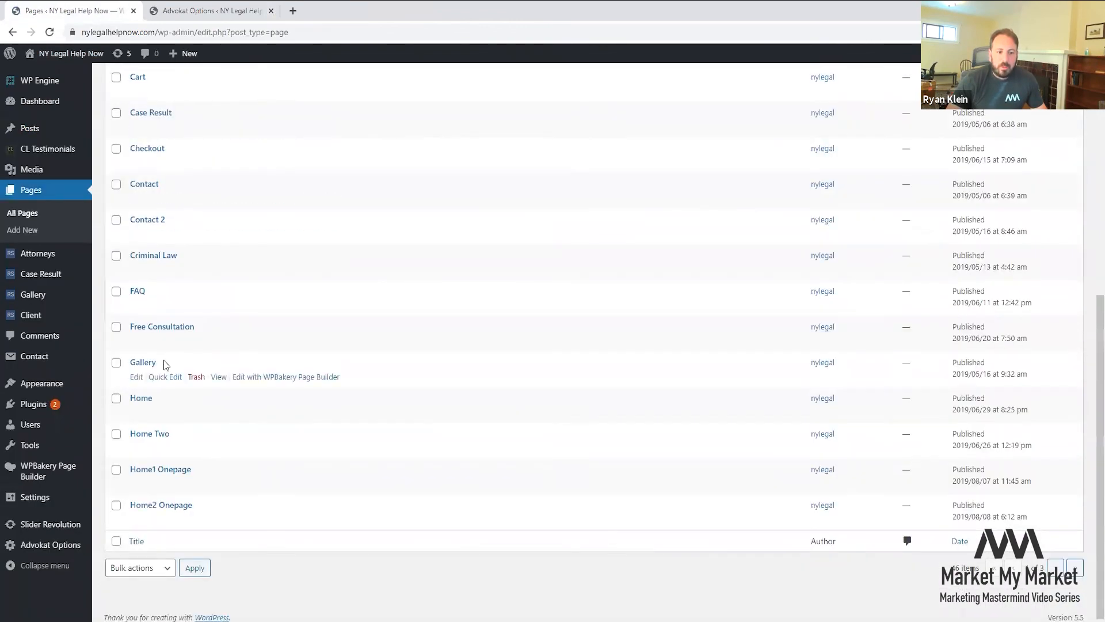
pyautogui.scroll(2, 156, 394)
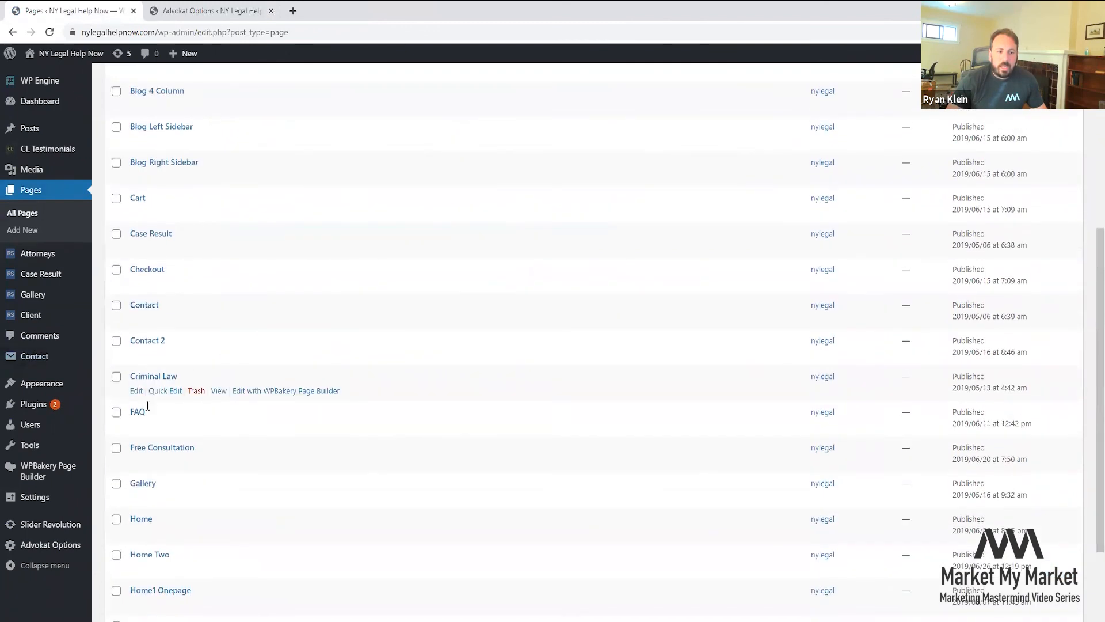
pyautogui.scroll(5, 147, 406)
pyautogui.scroll(-3, 149, 412)
pyautogui.click(200, 16)
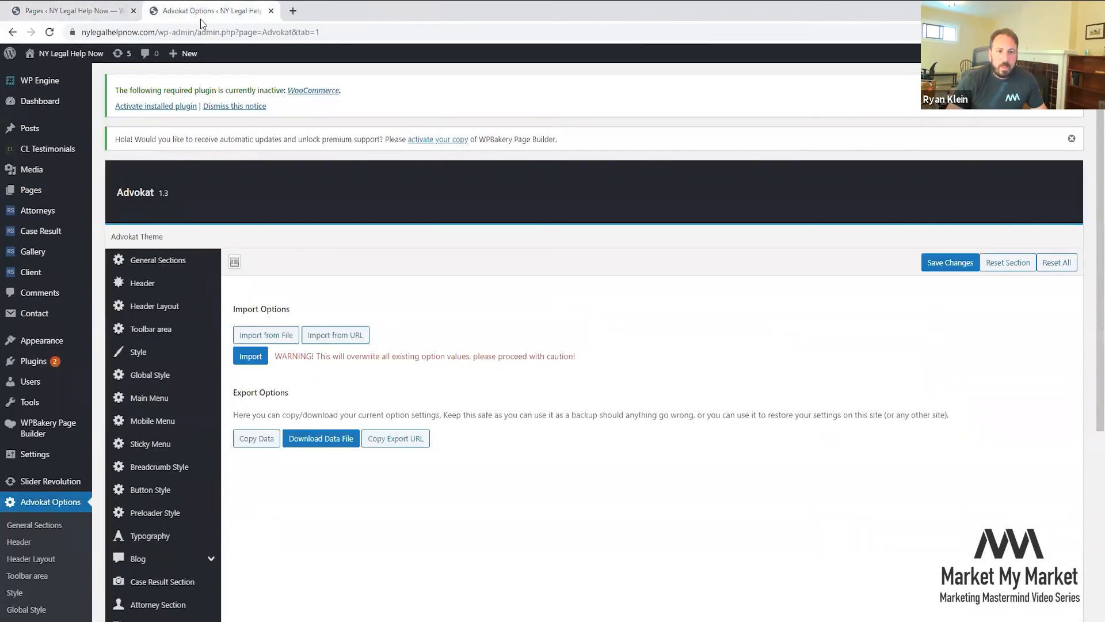